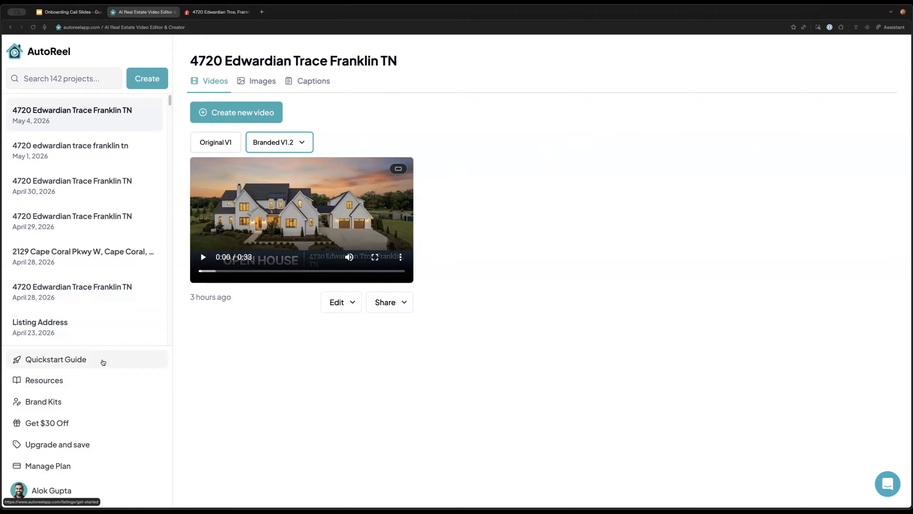
Open the Getting Started guide from the sidebar
left_click(103, 362)
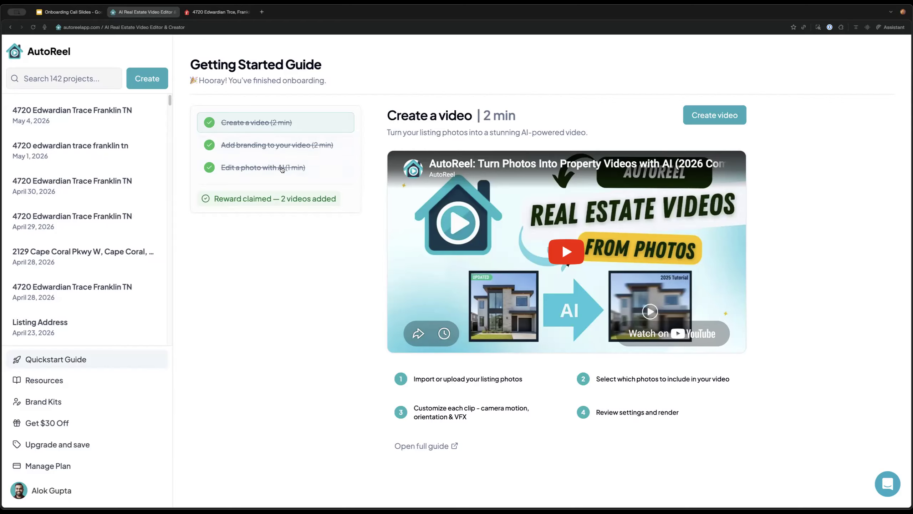
Browse the Quickstart Guide's reward line and its Add branding, AI photo edit and Create video guides
triple_click(236, 205)
triple_click(253, 204)
left_click(287, 222)
left_click(285, 146)
left_click(285, 167)
left_click(279, 123)
left_click(289, 146)
left_click(286, 168)
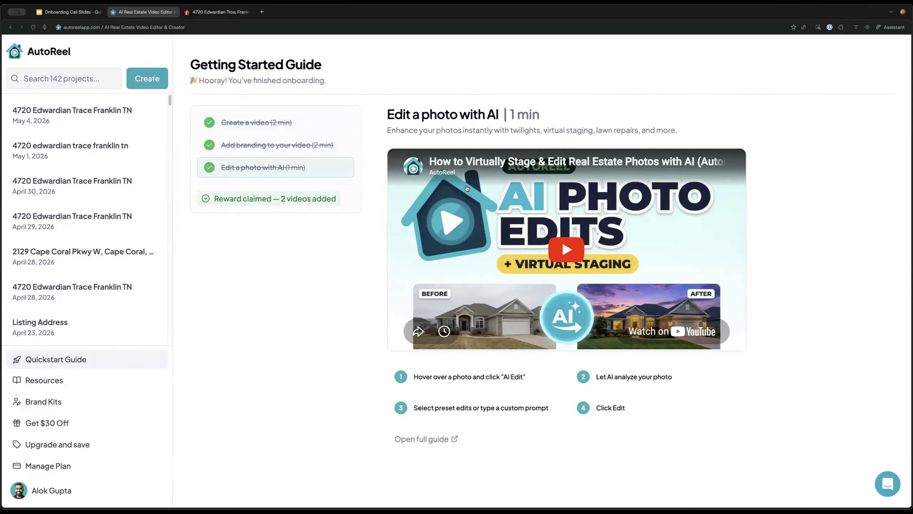
left_click(148, 113)
left_click(151, 83)
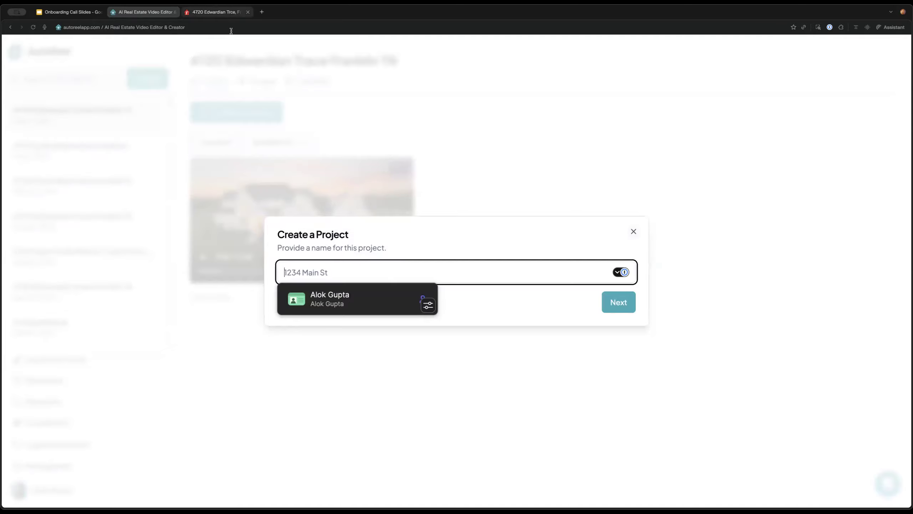
left_click(224, 13)
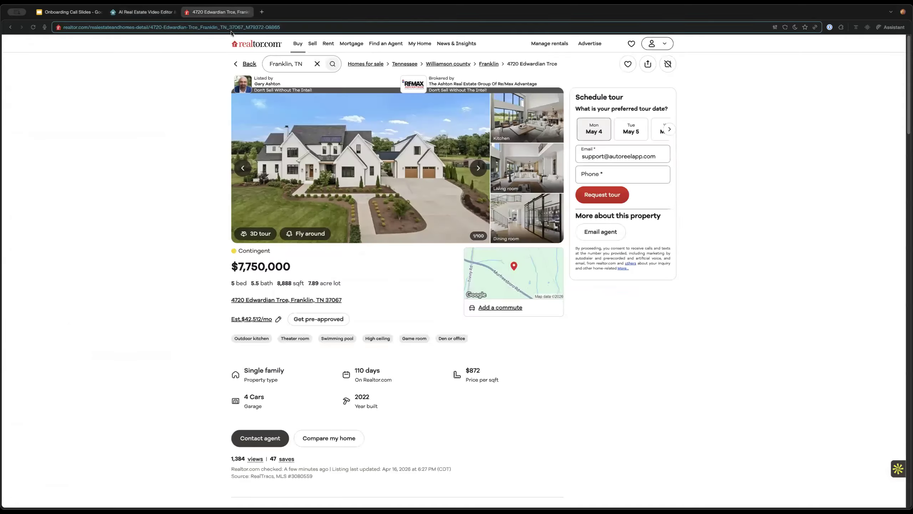
left_click(146, 13)
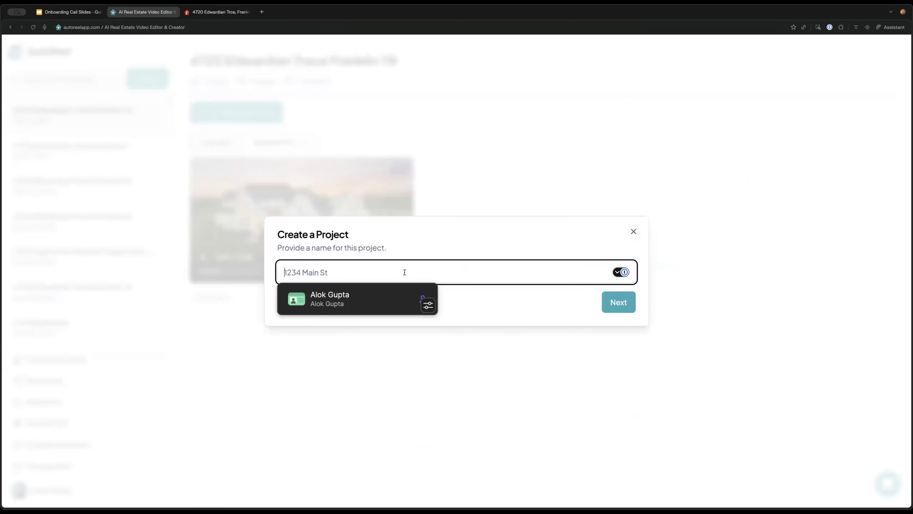
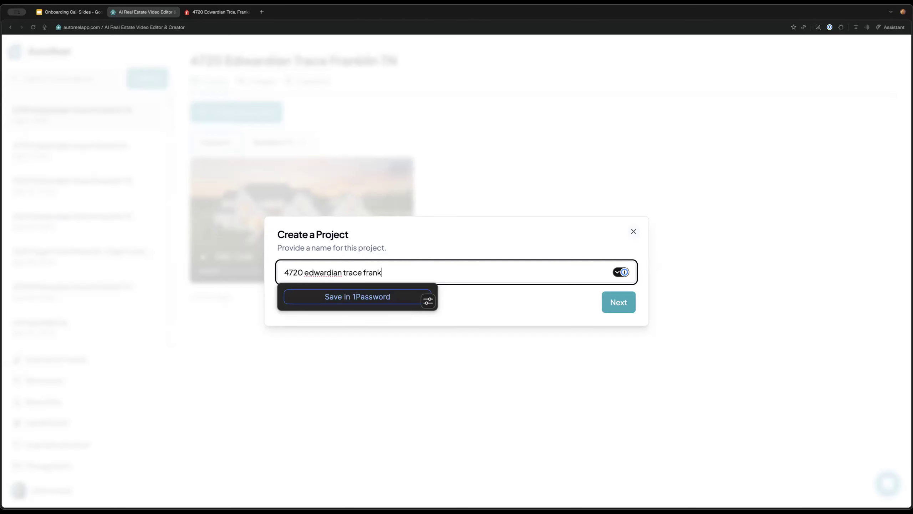
left_click(627, 310)
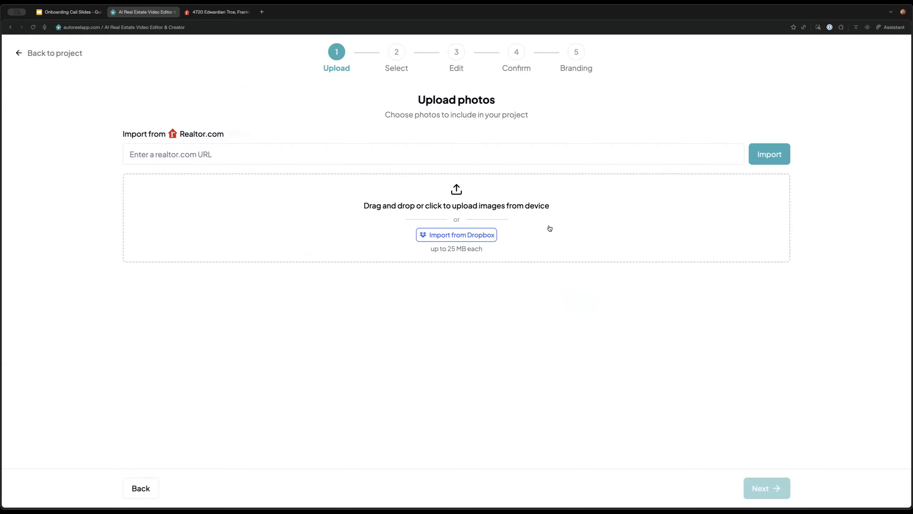
Import the listing's 100 photos from the pasted realtor.com link and proceed to photo selection
left_click(628, 151)
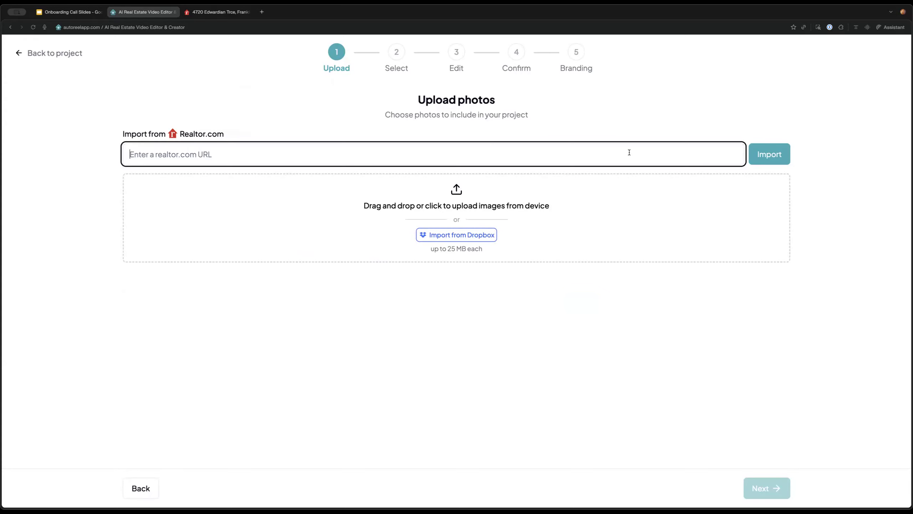
key("super+v")
key("Return")
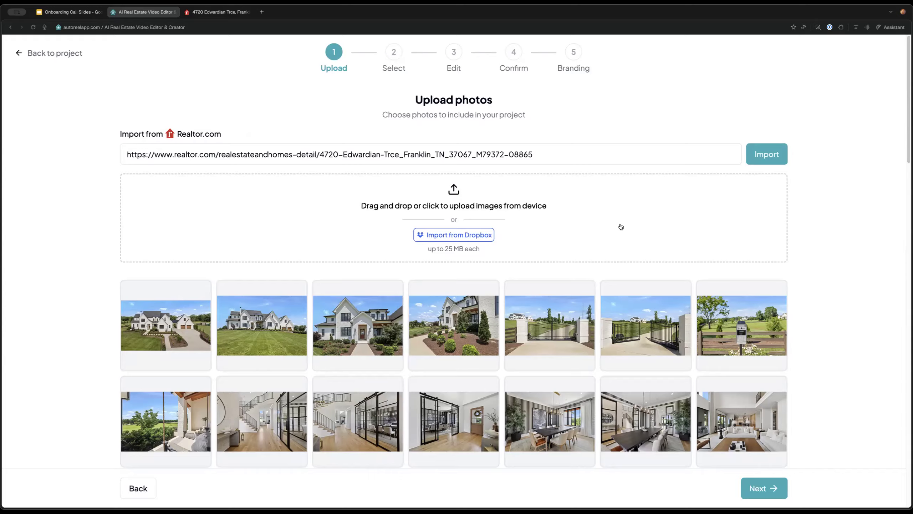
mouse_move(659, 362)
scroll(660, 358, "down", 10)
scroll(669, 359, "up", 10)
left_click(776, 495)
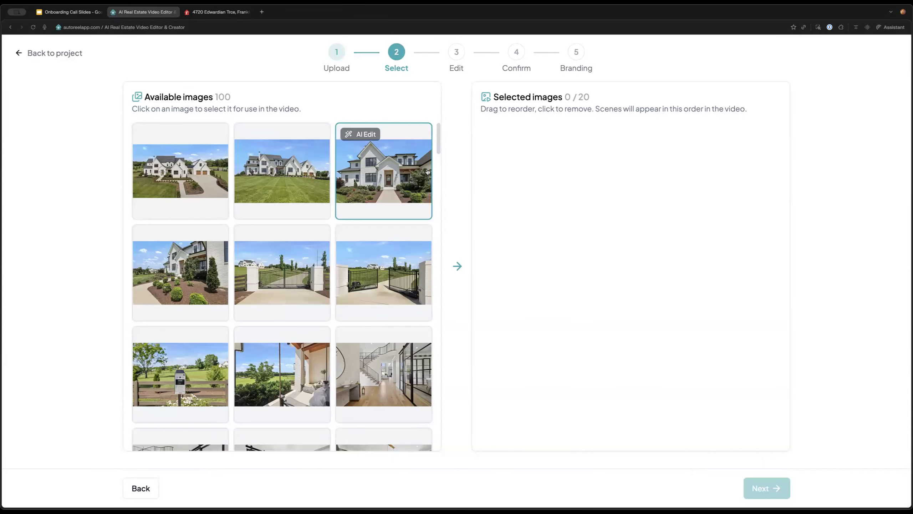
Run AI Edit's Analyze on the first front-exterior photo to get Sky and Lawn suggestions
left_click_drag(538, 94, 598, 93)
left_click(593, 95)
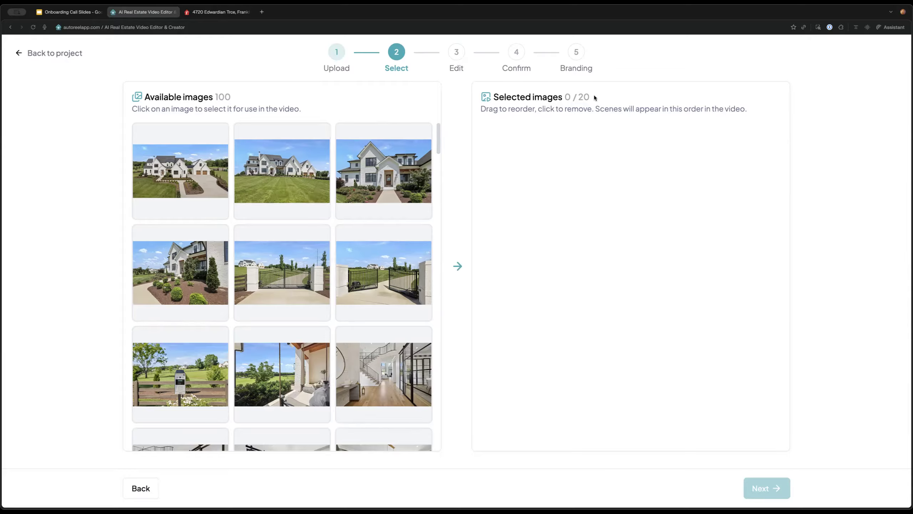
mouse_move(180, 177)
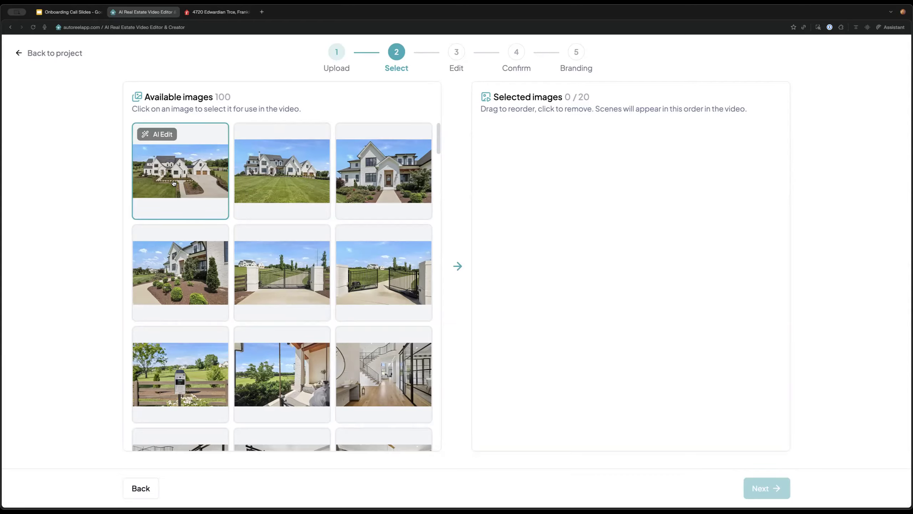
mouse_move(257, 204)
mouse_move(156, 153)
left_click(166, 137)
left_click(161, 302)
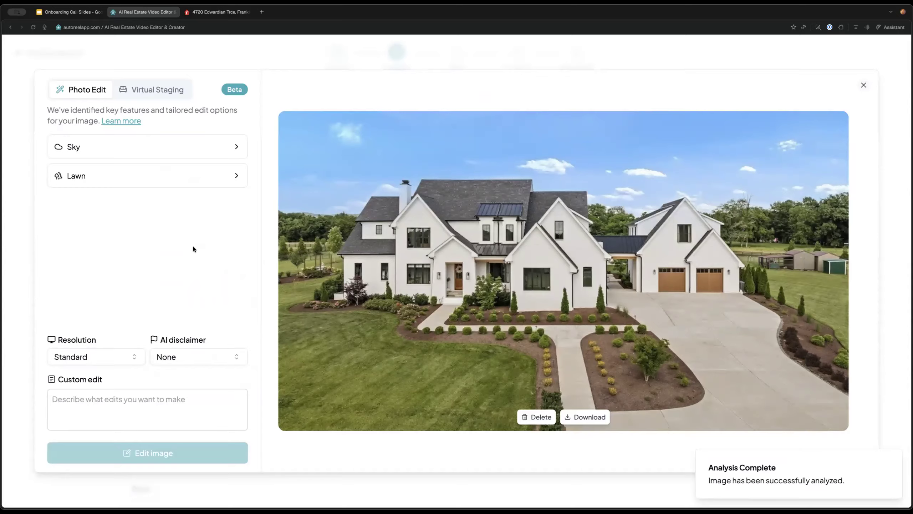
Choose the Twilight sky replacement for the front-exterior photo
left_click(197, 179)
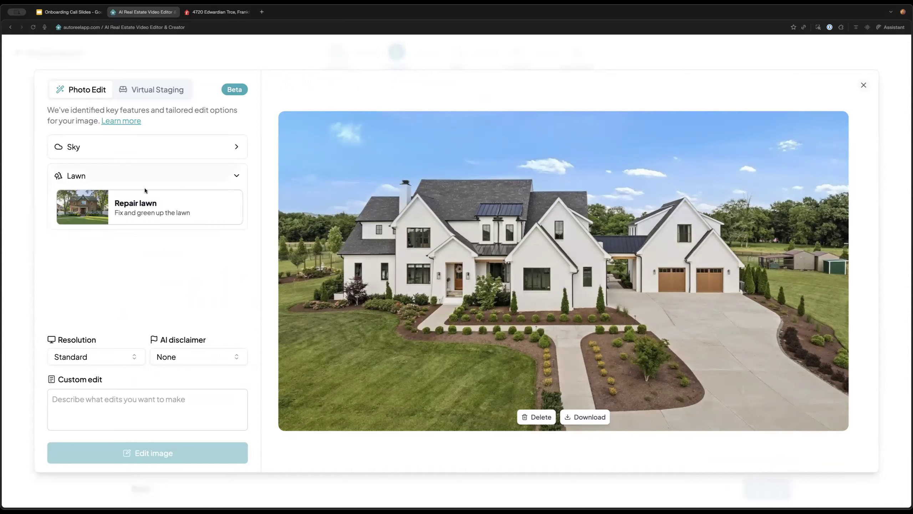
left_click(208, 172)
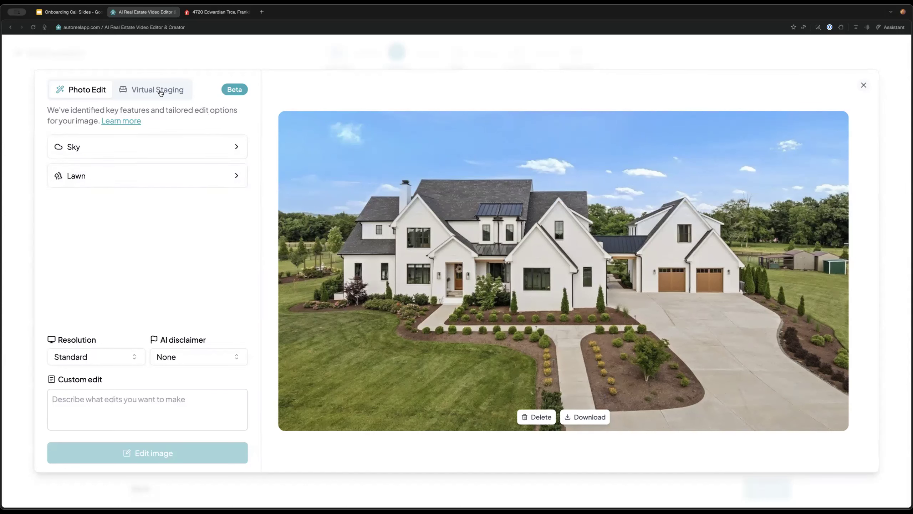
left_click(118, 91)
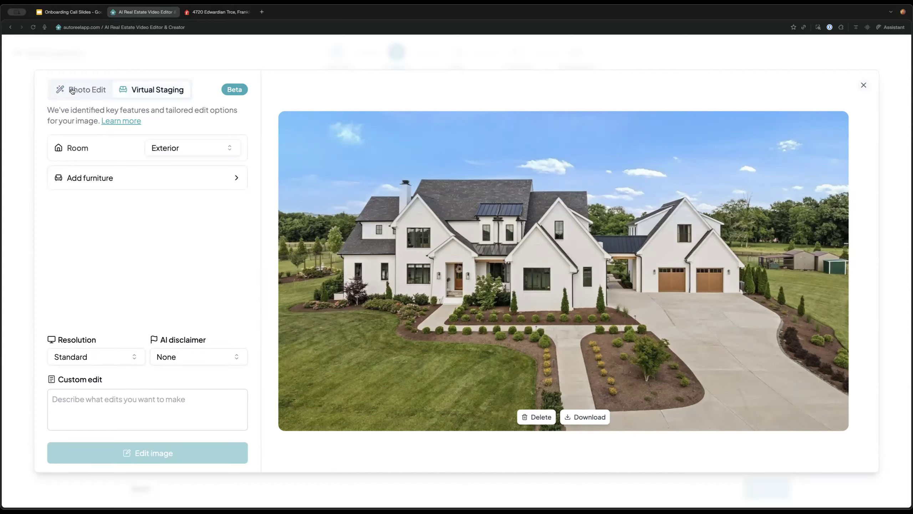
left_click(74, 91)
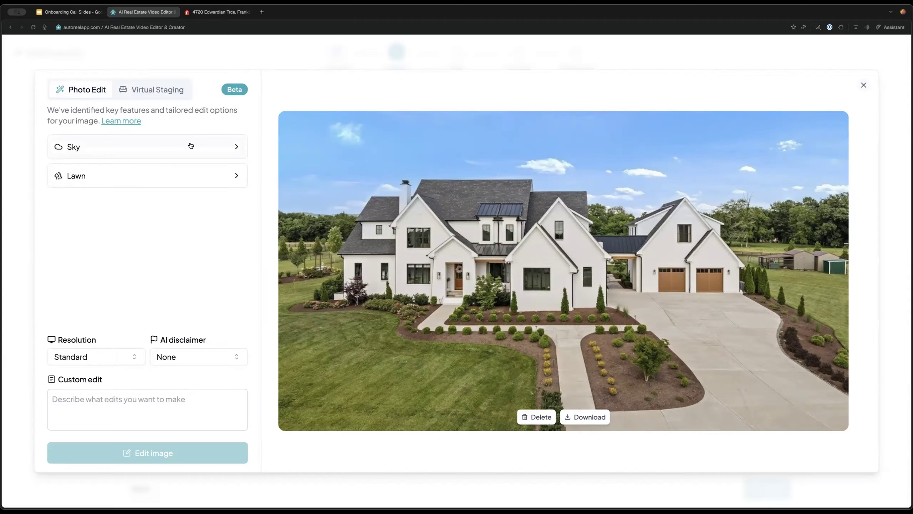
left_click(190, 149)
scroll(177, 215, "down", 3)
scroll(162, 198, "up", 3)
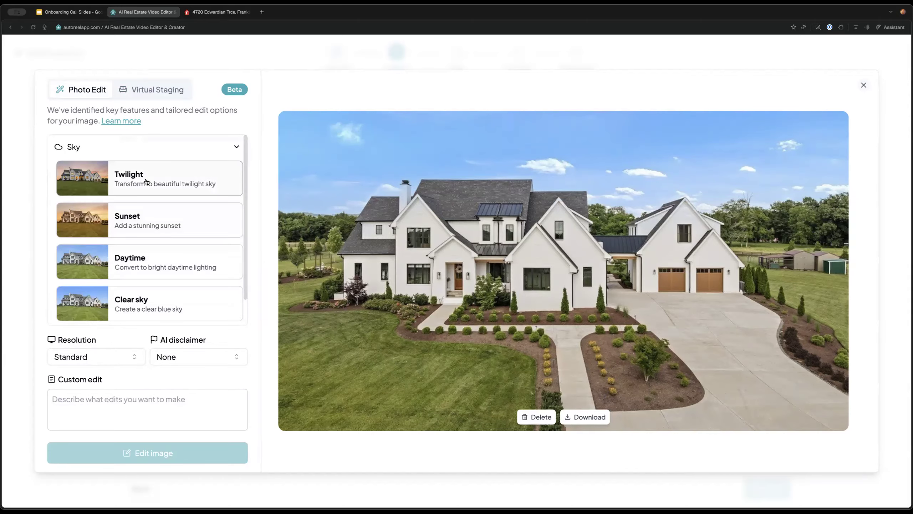
left_click(146, 182)
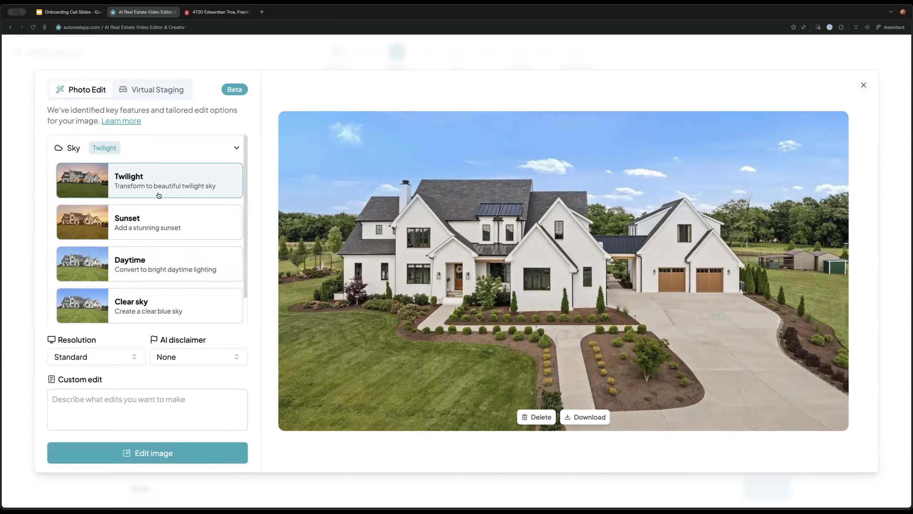
Generate the twilight image at Standard resolution with no AI disclaimer, then close the editor
left_click(121, 358)
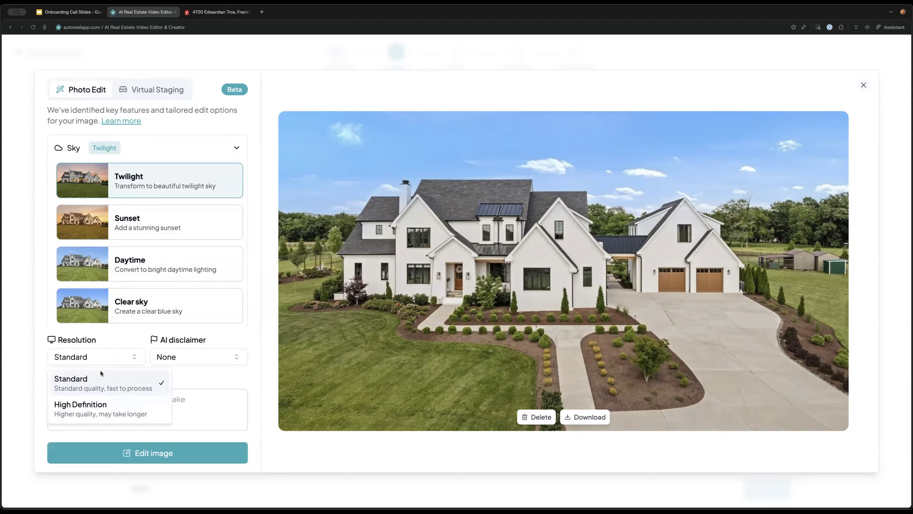
left_click(117, 388)
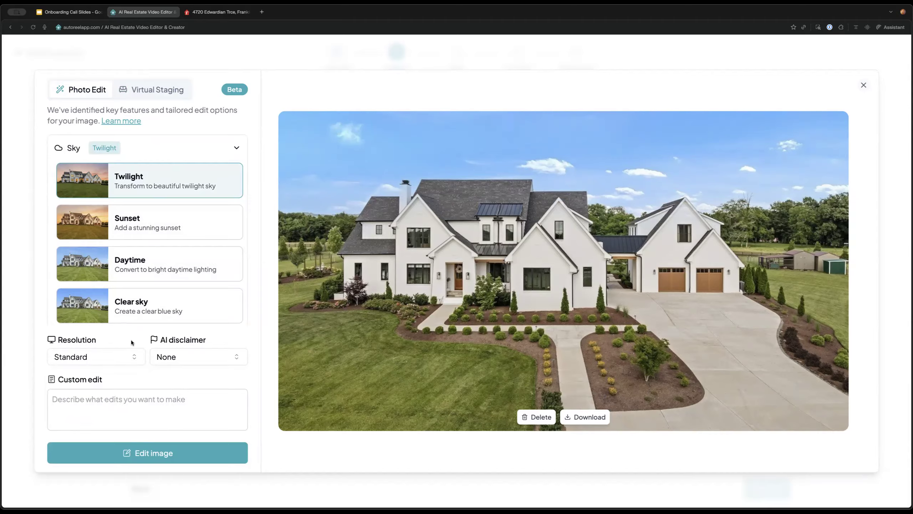
left_click(120, 359)
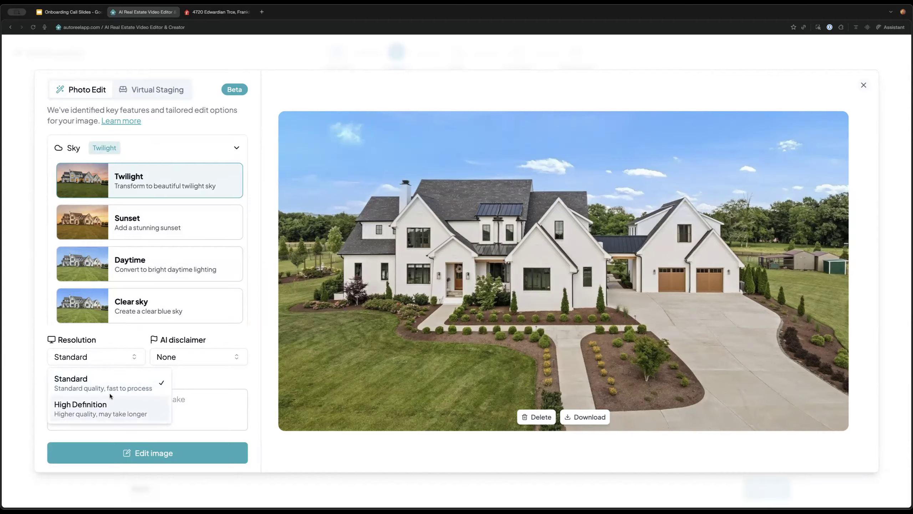
left_click(110, 337)
left_click(218, 360)
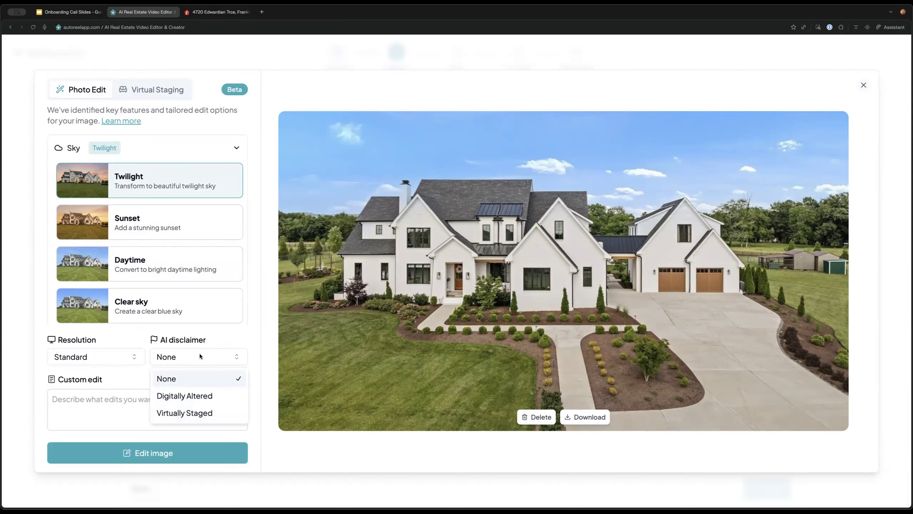
left_click(223, 341)
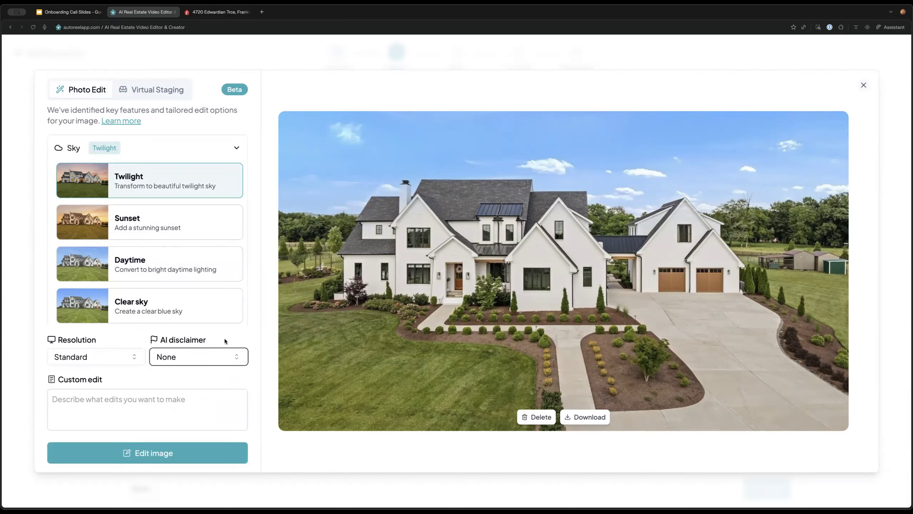
left_click(206, 448)
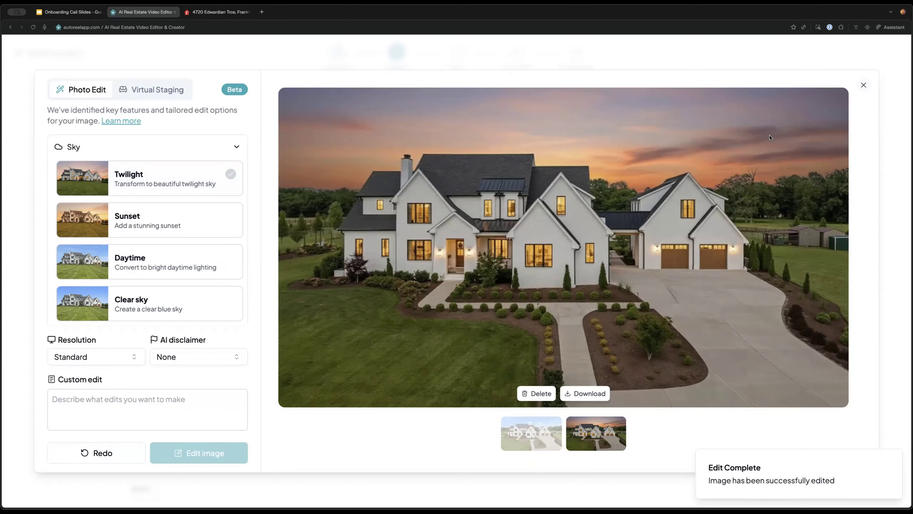
left_click(864, 83)
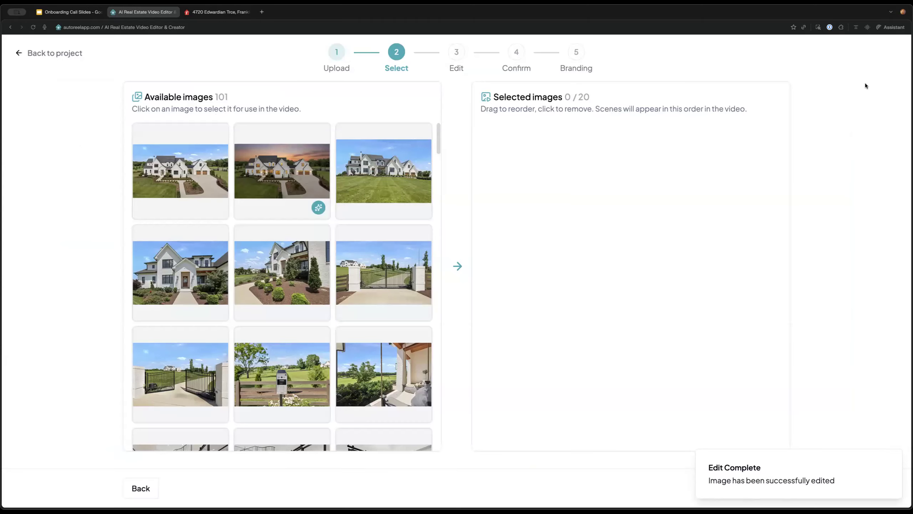
Select the twilight exterior and dining-room photos as the first two scenes
left_click(275, 185)
scroll(238, 299, "down", 2)
scroll(238, 299, "up", 2)
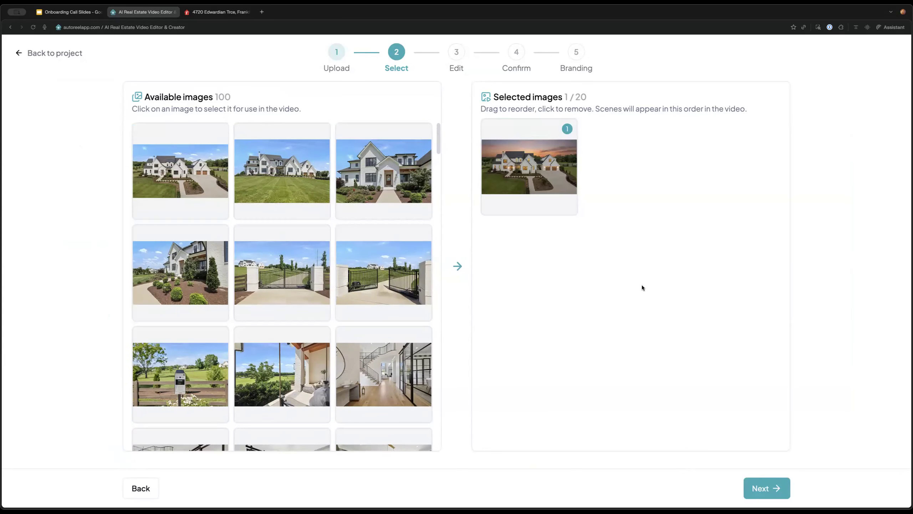
left_click_drag(562, 96, 619, 96)
left_click_drag(563, 96, 610, 97)
left_click(621, 97)
key("ctrl+plus")
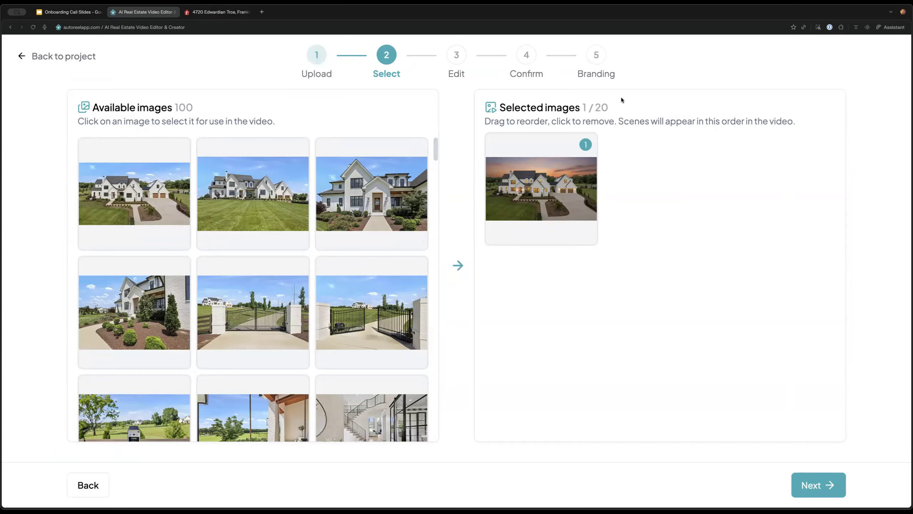
mouse_move(589, 144)
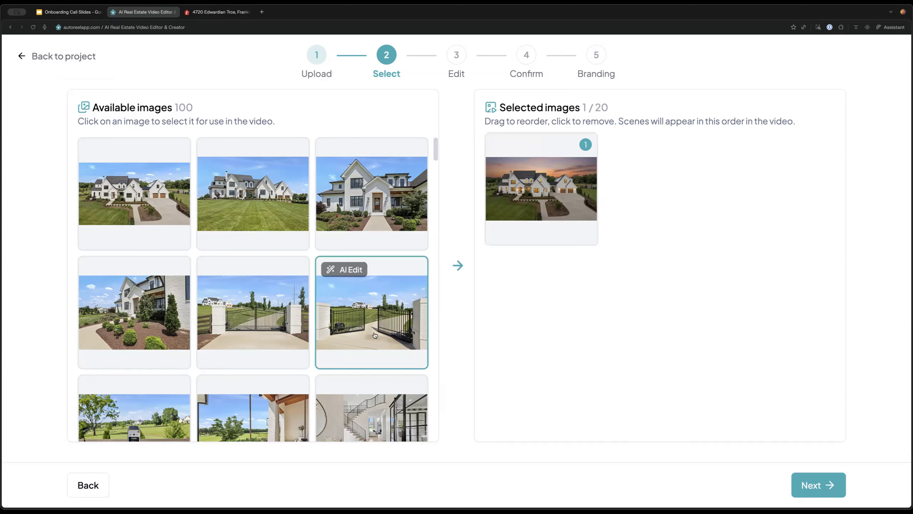
mouse_move(350, 290)
scroll(350, 290, "down", 1)
scroll(356, 288, "down", 5)
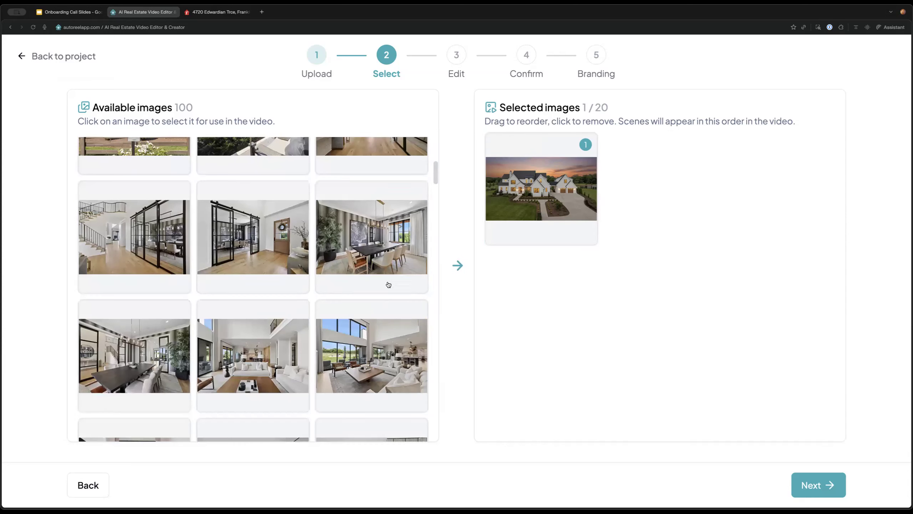
left_click(377, 233)
Analyze the fireplace living-room photo with AI Edit
scroll(324, 310, "down", 2)
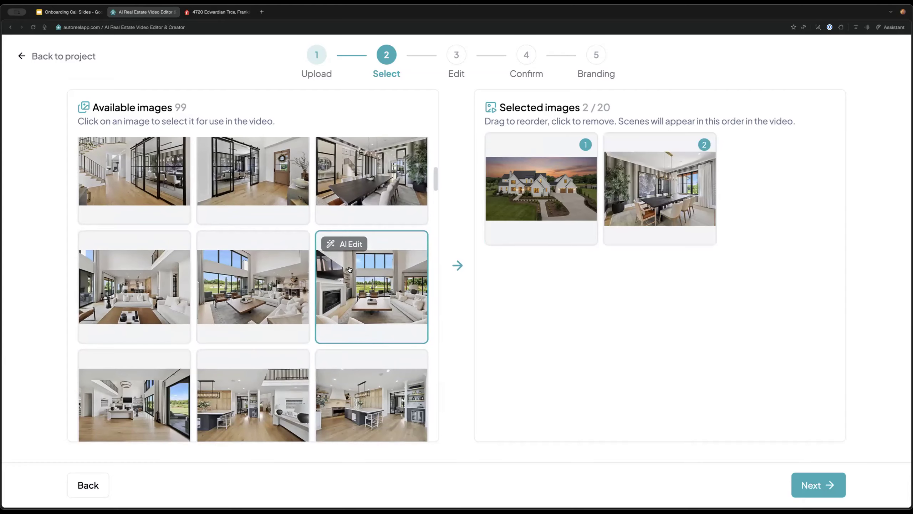
left_click(343, 243)
left_click(202, 304)
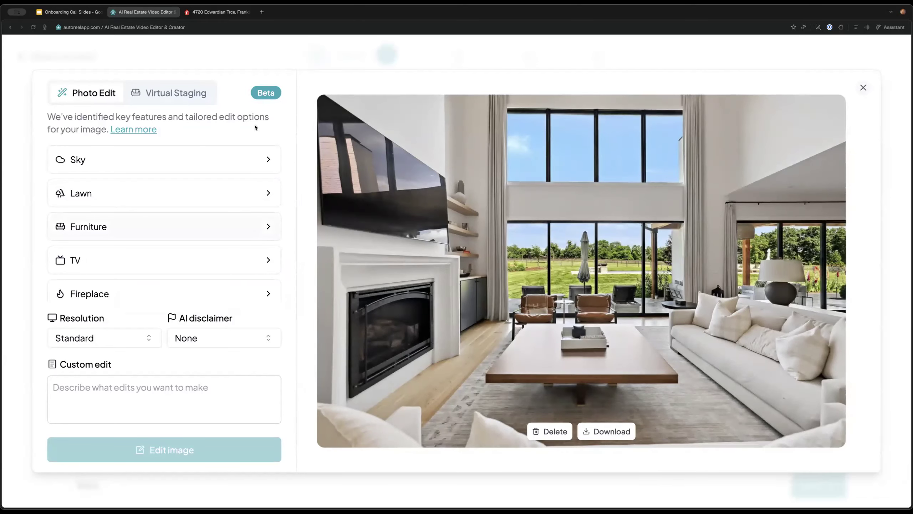
Pick Fireplace > Ignite fire and look through the TV, Furniture and Lawn options
left_click(259, 292)
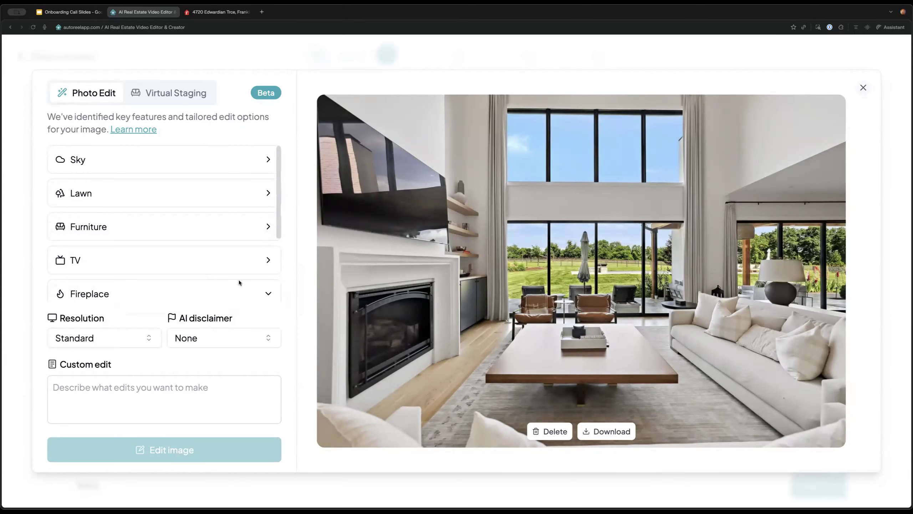
left_click(161, 229)
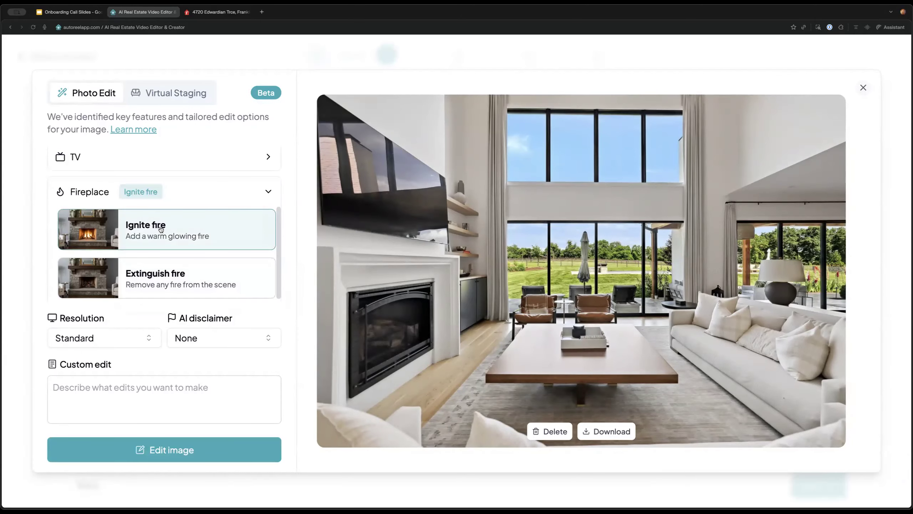
key("super+minus")
key("super+minus")
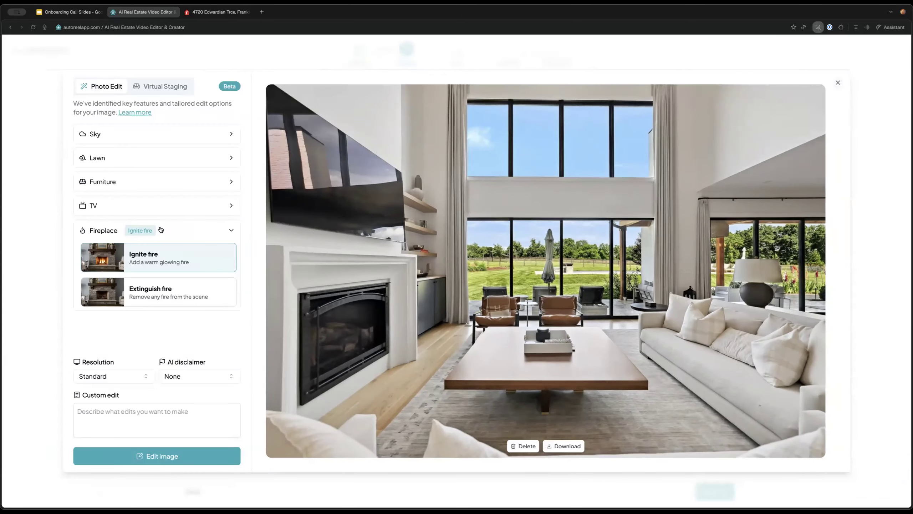
left_click(225, 230)
left_click(230, 206)
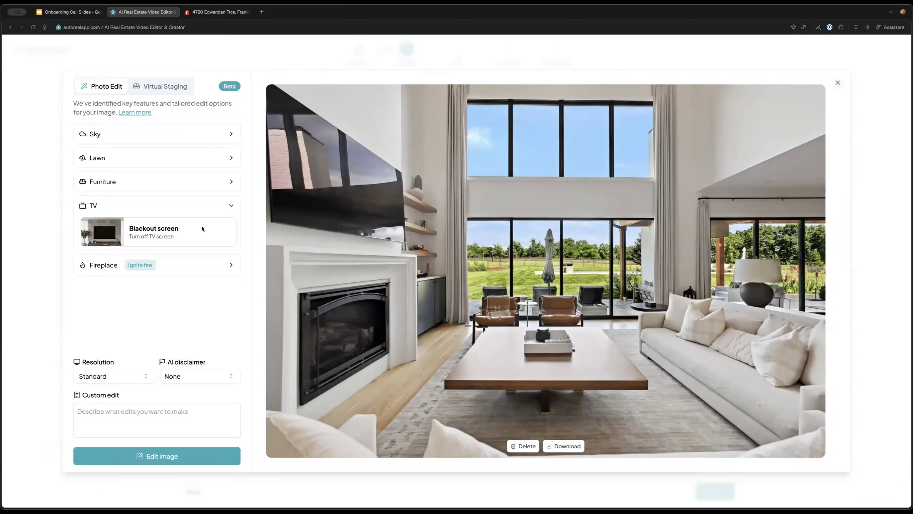
left_click(232, 207)
left_click(230, 183)
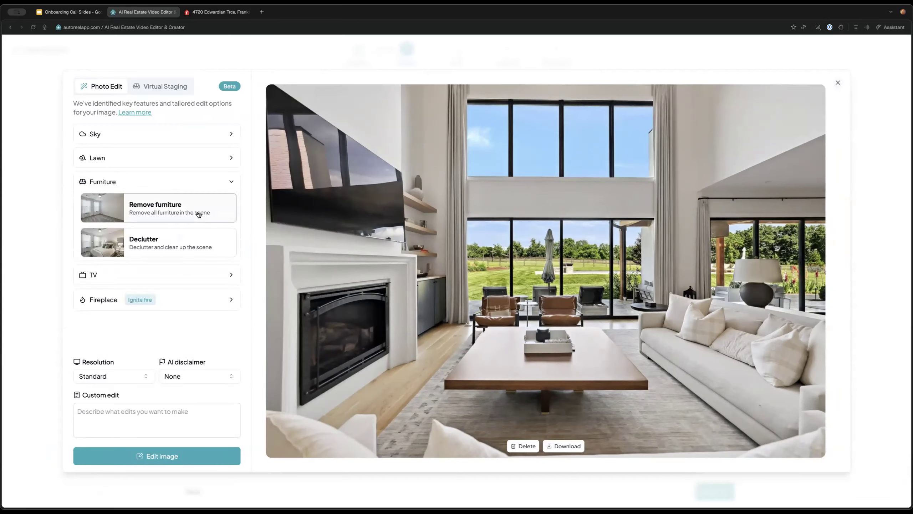
left_click(232, 183)
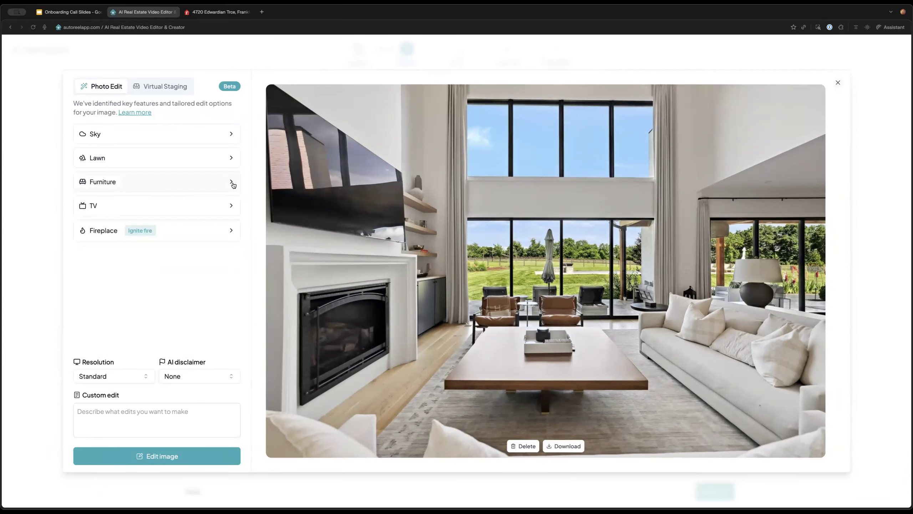
left_click(227, 157)
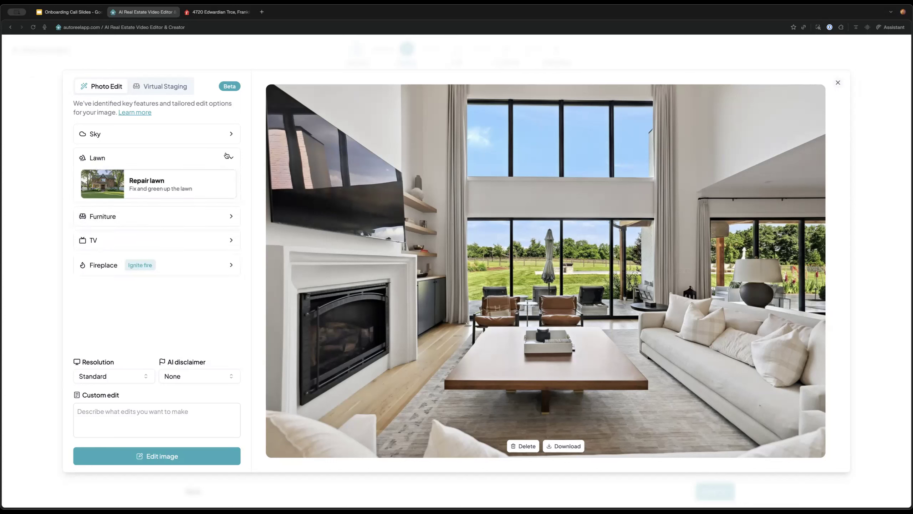
left_click(227, 157)
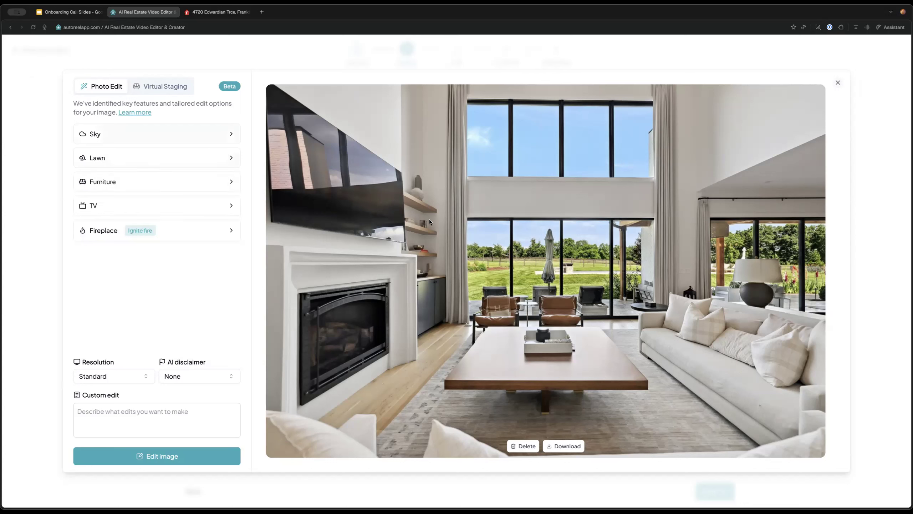
Review the Sky options, then generate the Ignite fire edit
left_click(202, 134)
scroll(168, 263, "down", 1)
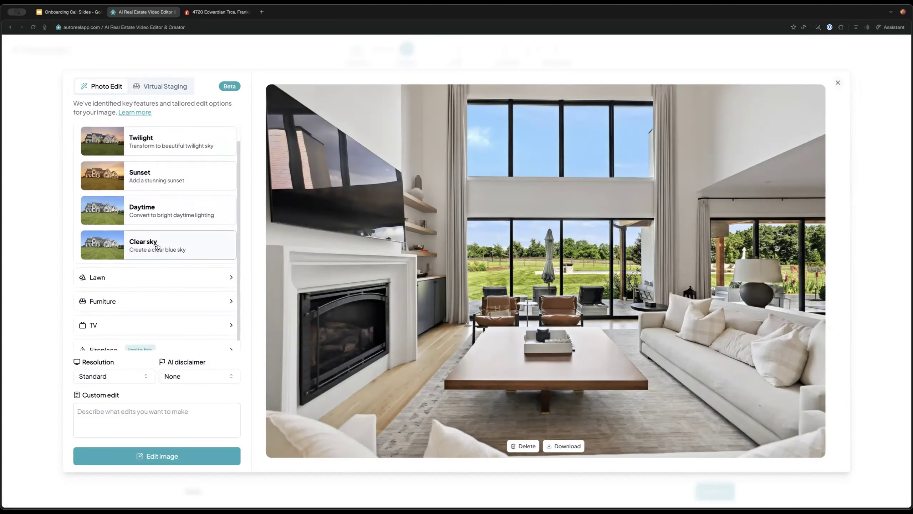
scroll(198, 165, "up", 1)
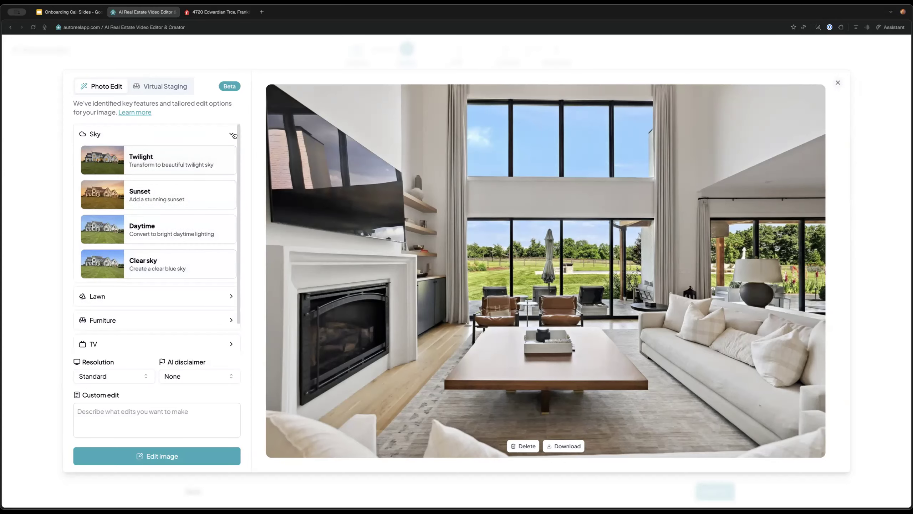
left_click(230, 134)
left_click(203, 233)
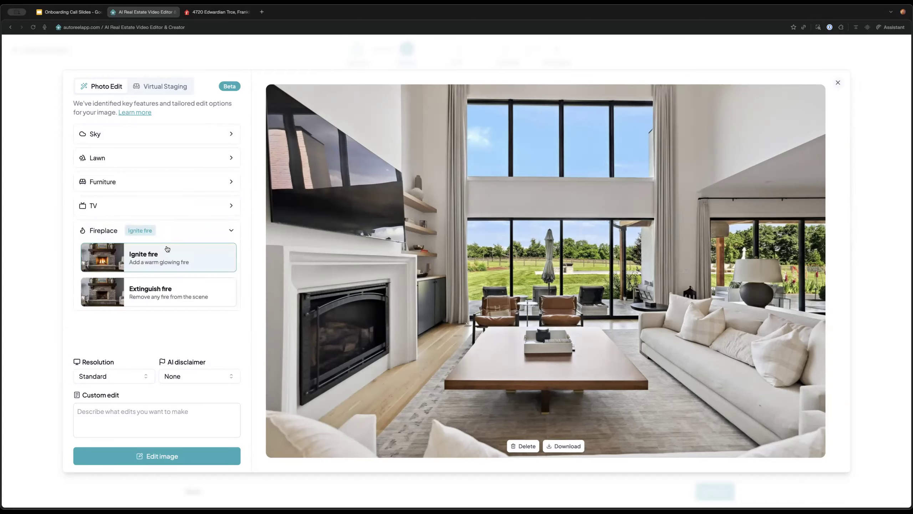
left_click(190, 461)
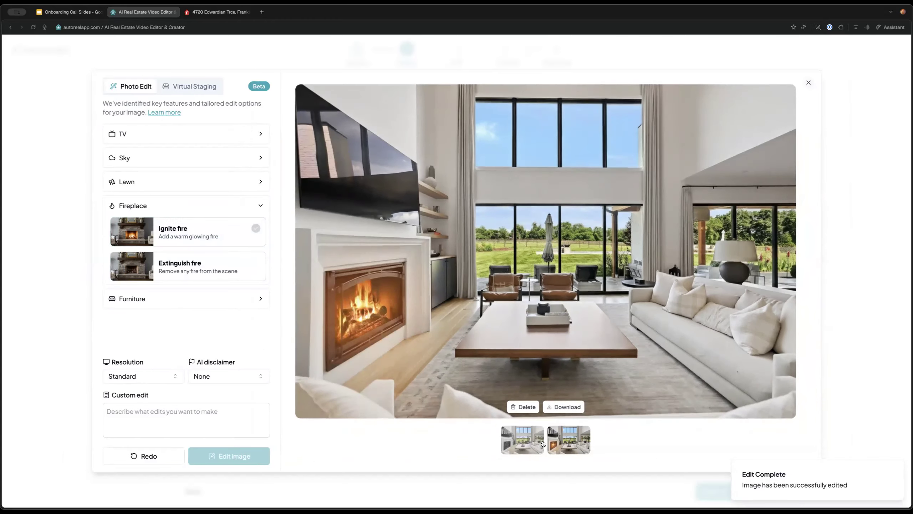
Compare the fire-lit living room with the original and close the editor keeping the fire version
left_click(528, 447)
left_click(566, 446)
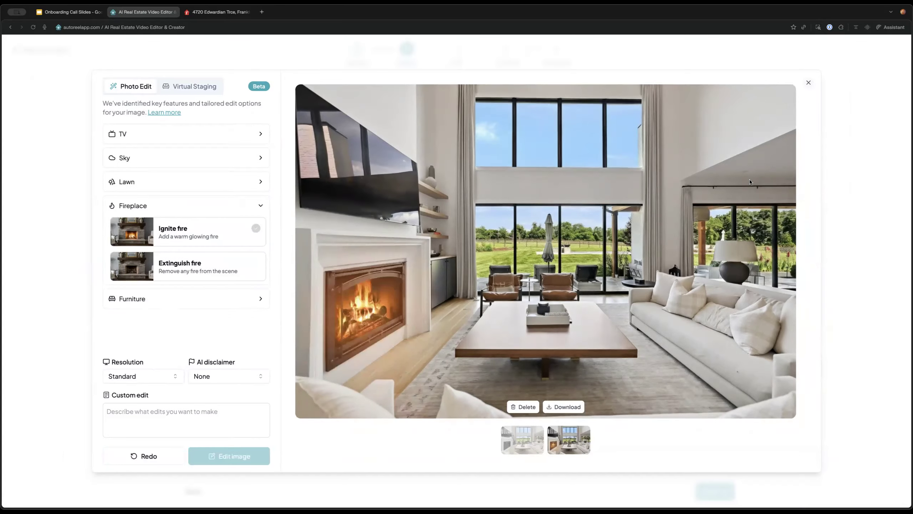
left_click(808, 82)
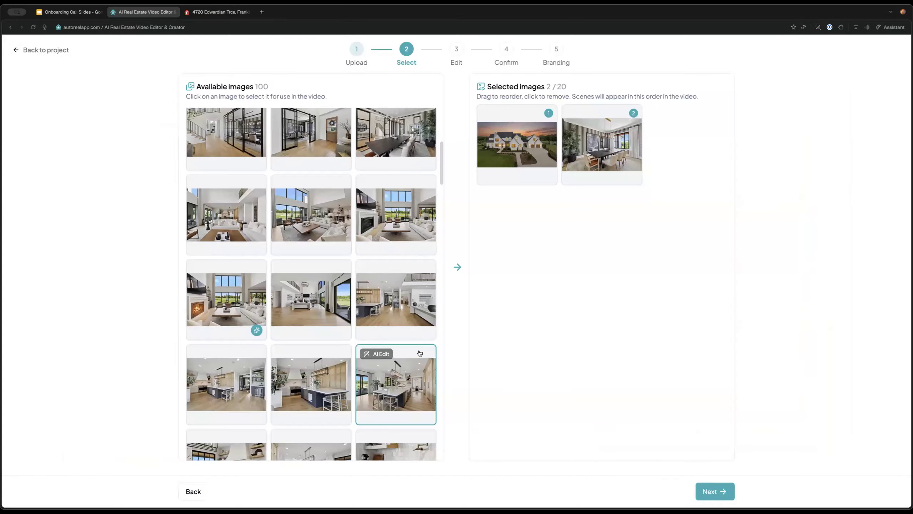
Add the fire-lit living room, kitchen and living-area photos as scenes 3–5, then scroll to the bedrooms
scroll(287, 323, "down", 1)
left_click(226, 257)
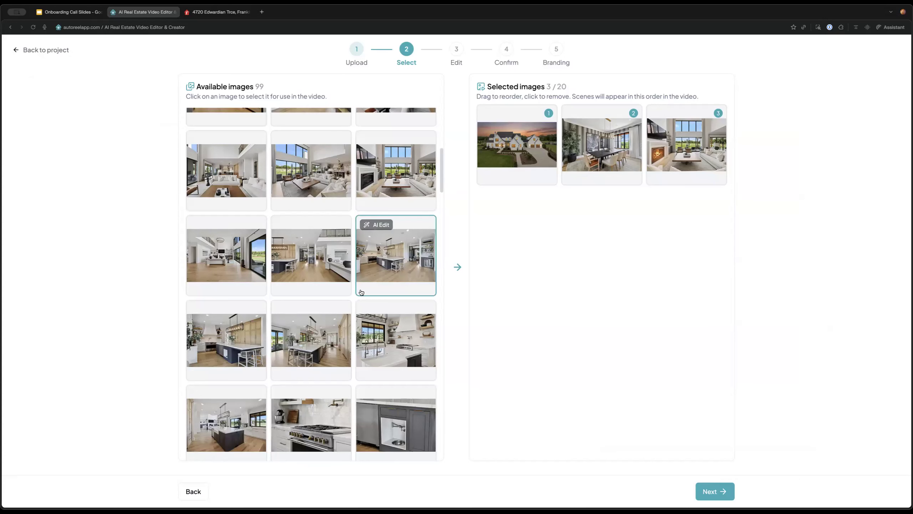
scroll(416, 324, "down", 2)
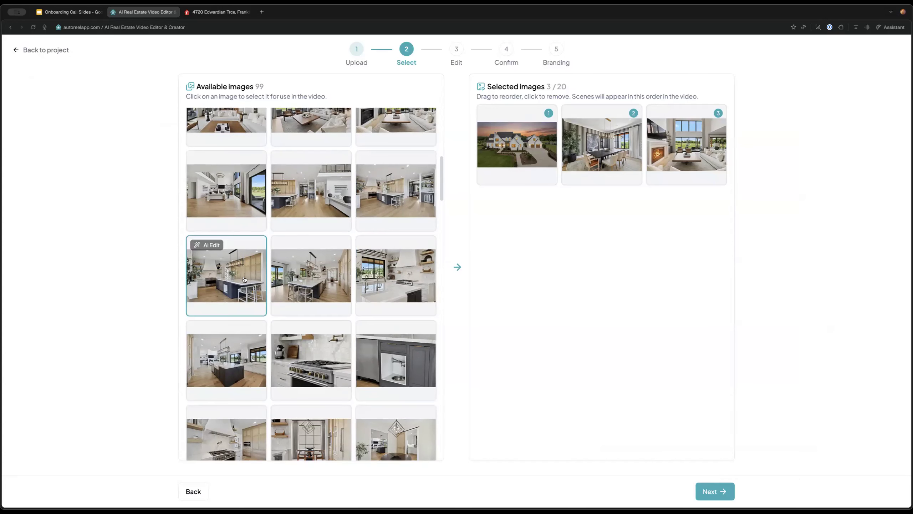
left_click(252, 282)
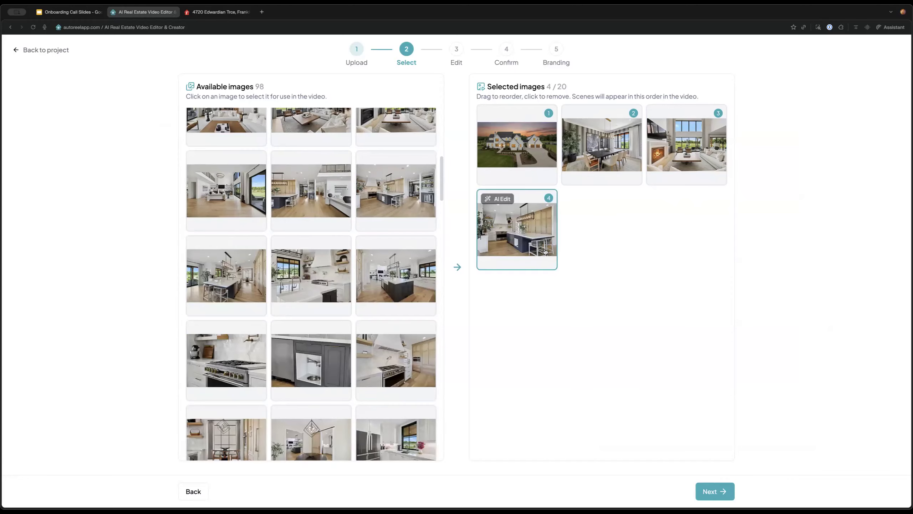
scroll(313, 342, "down", 5)
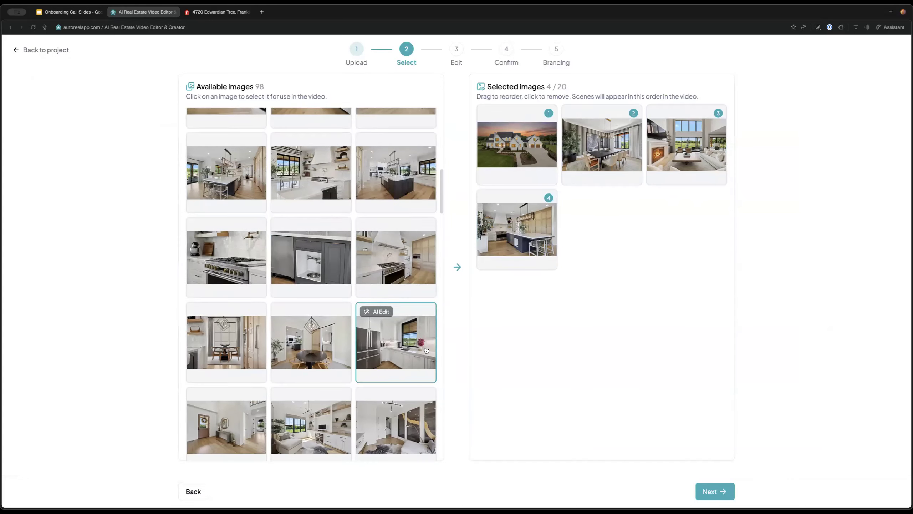
left_click(299, 373)
scroll(395, 347, "down", 4)
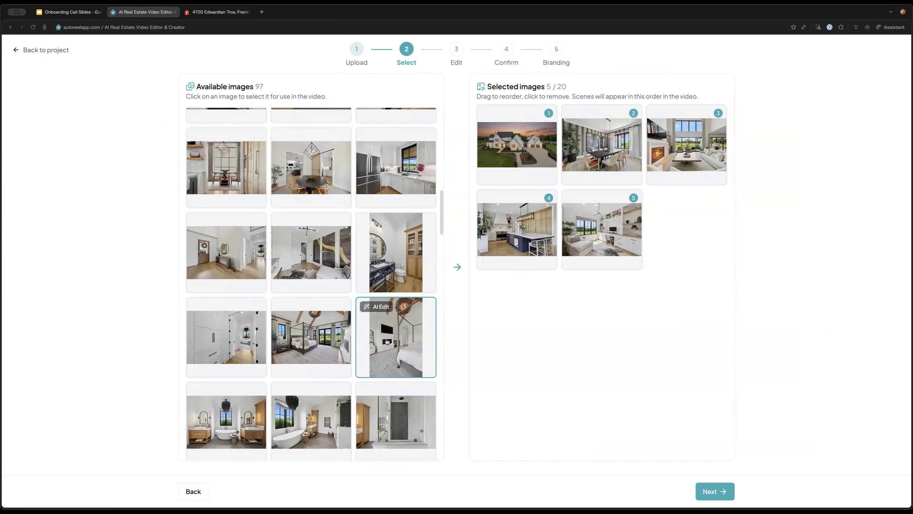
scroll(395, 346, "down", 8)
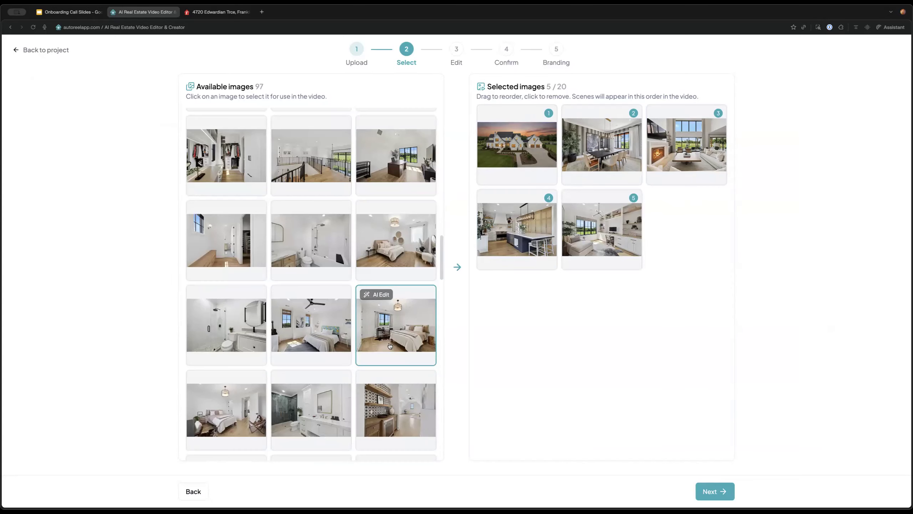
scroll(396, 338, "down", 1)
Analyze the bedroom photo with AI editing, then show its Virtual Staging options with room type Bedroom
left_click(375, 289)
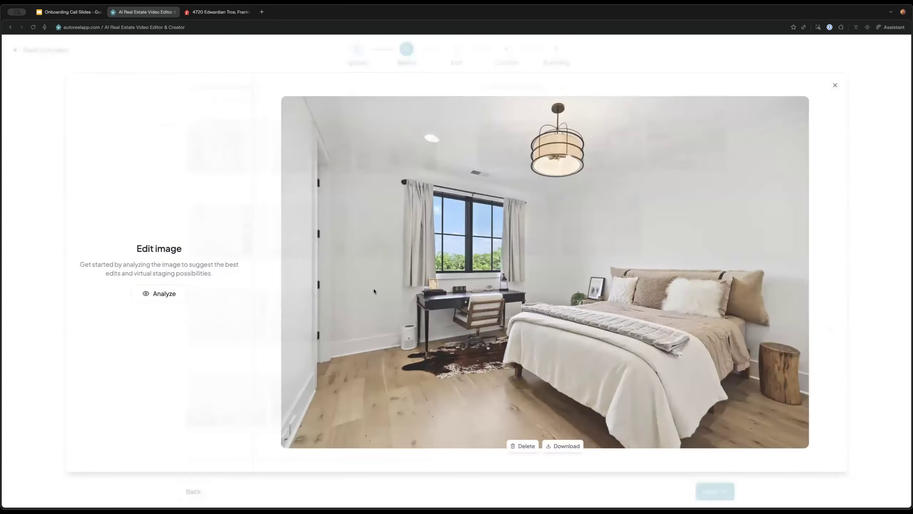
left_click(170, 292)
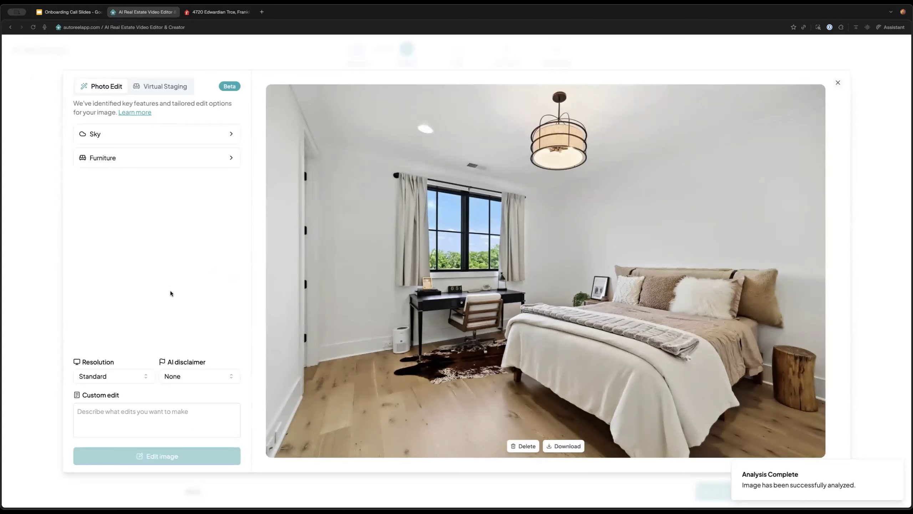
left_click(145, 86)
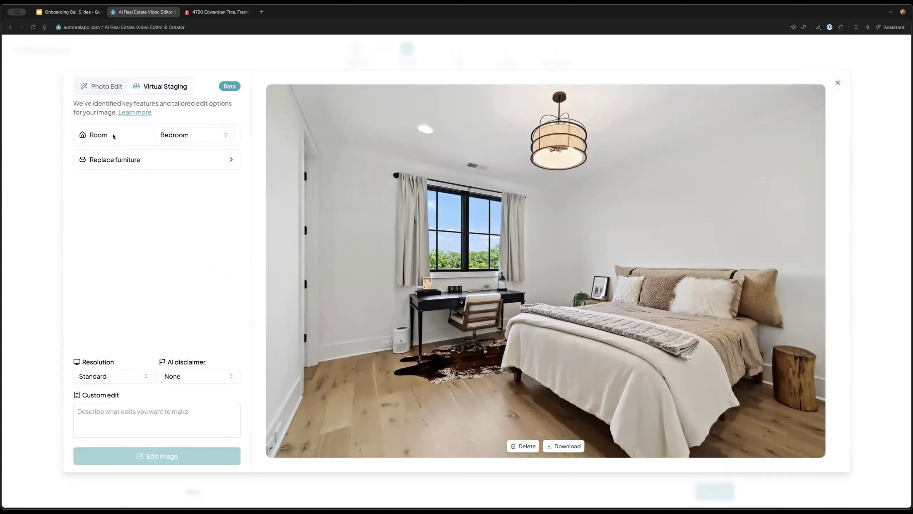
left_click(157, 131)
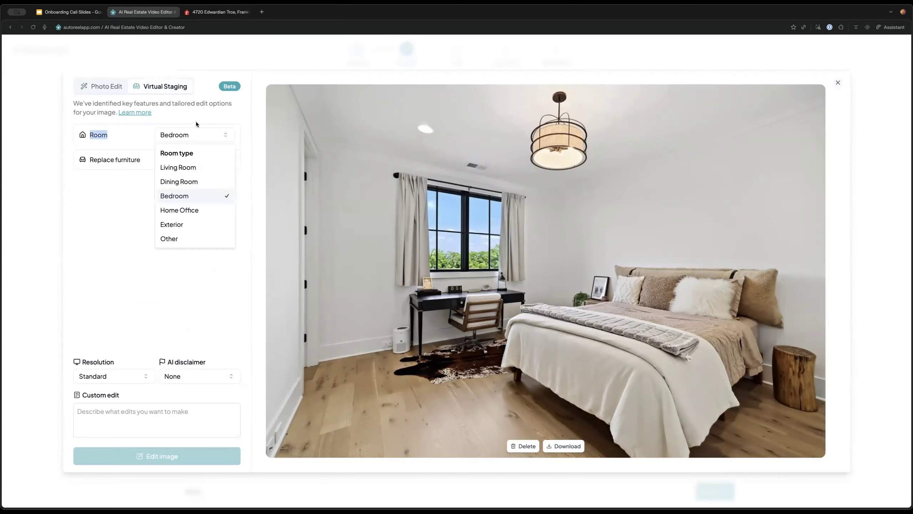
left_click(195, 122)
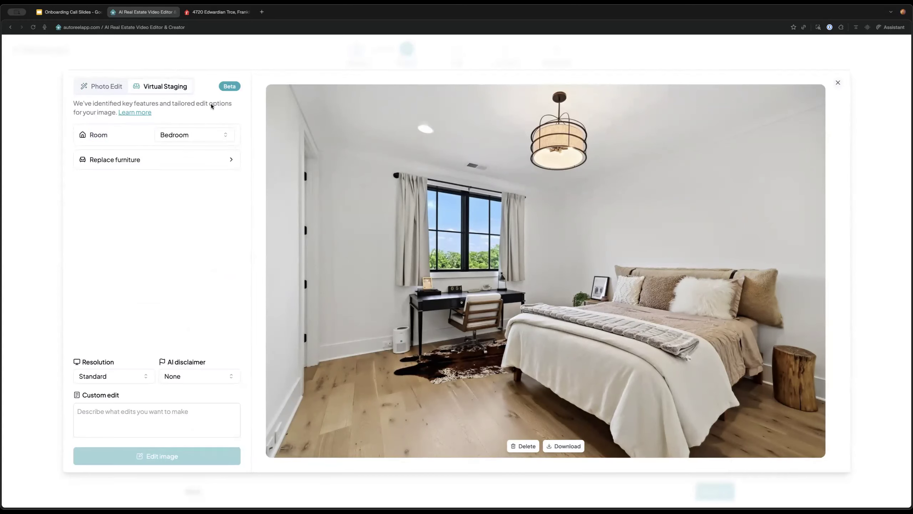
Restage the bedroom with Farmhouse furniture and the custom edit 'make it extra cozy'
left_click(190, 158)
left_click(193, 256)
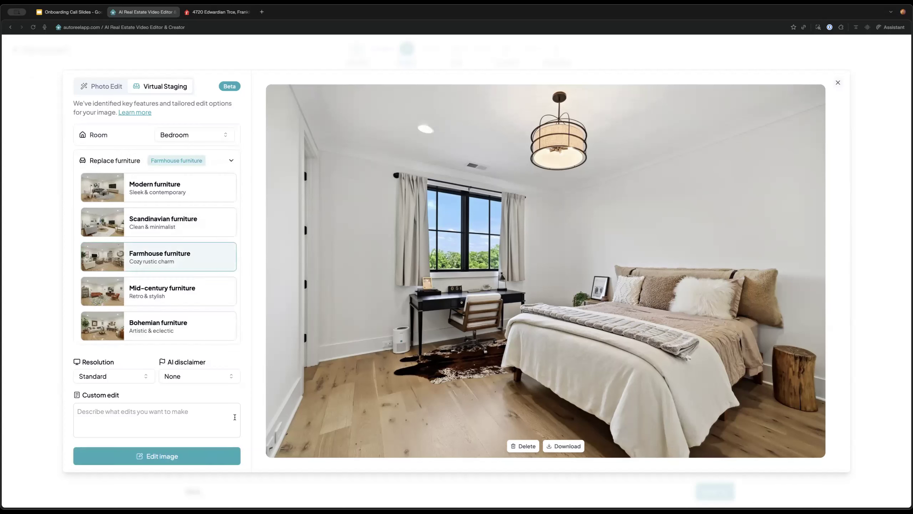
left_click(212, 419)
type("make it e")
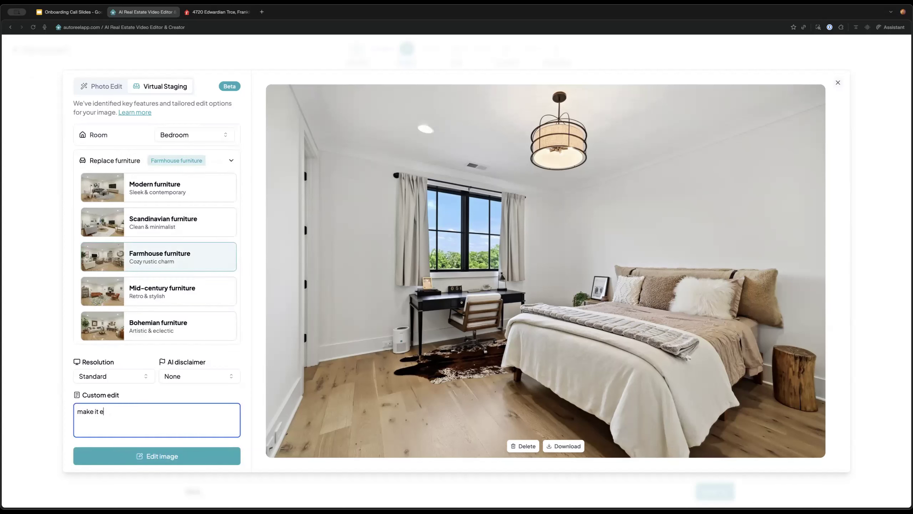
type("xtra cozy")
left_click(219, 455)
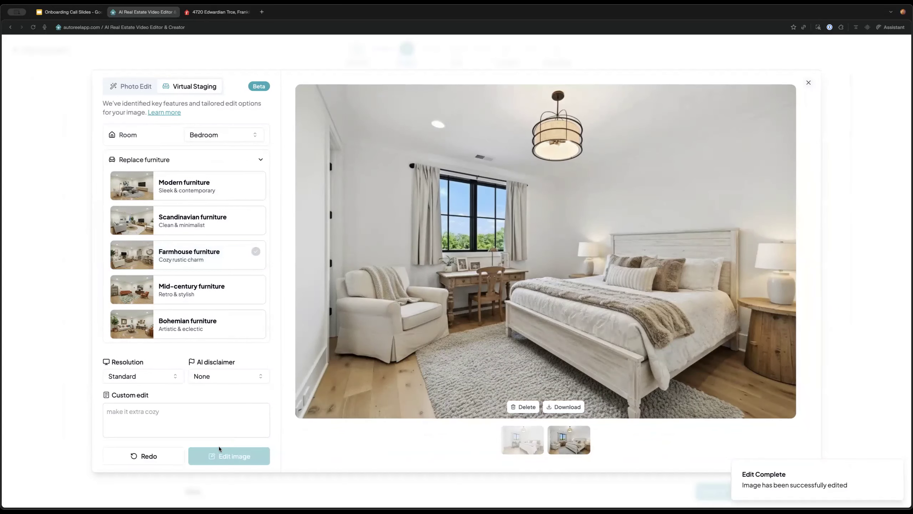
left_click(203, 419)
Generate a 'make it cozier' bedroom version and view the second and third versions
type("make ita")
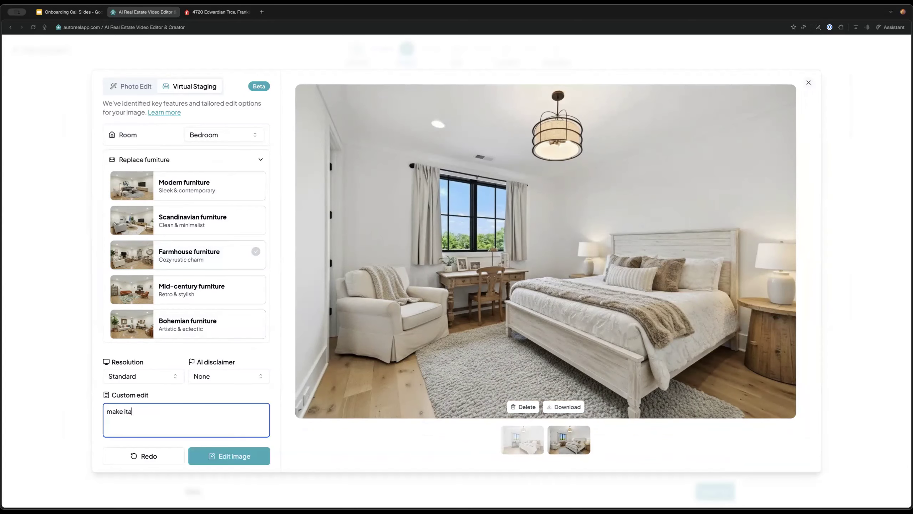
type("cozier")
left_click(215, 452)
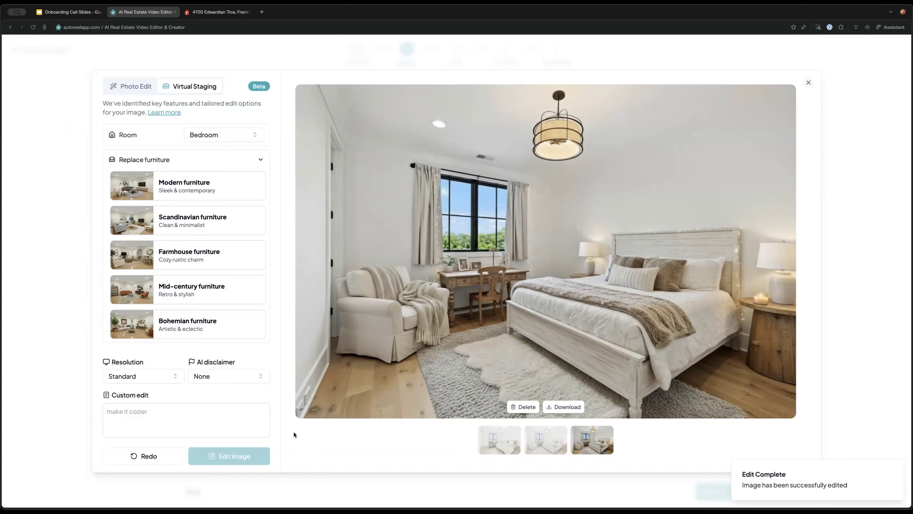
left_click(559, 441)
left_click(602, 441)
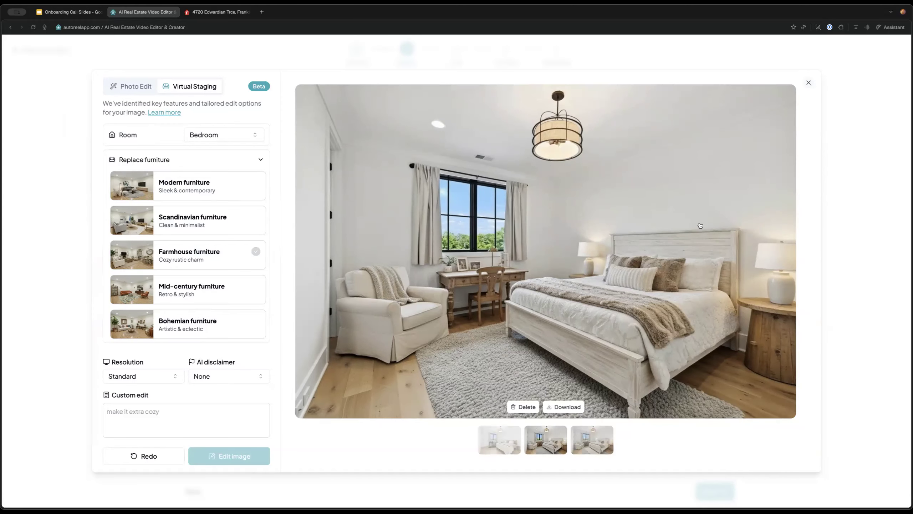
Compare the original, farmhouse and cozier bedroom versions, then close the staging editor
left_click(489, 445)
left_click(558, 443)
left_click(497, 443)
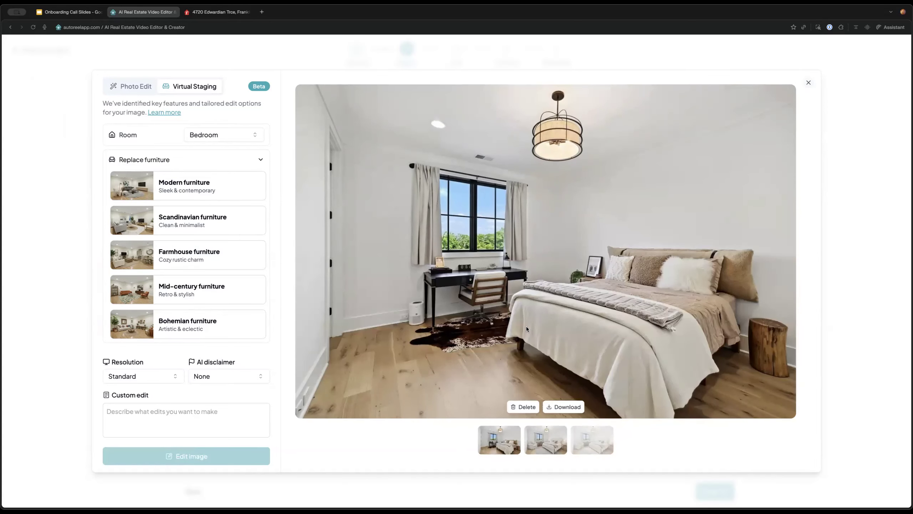
left_click(546, 440)
left_click(500, 450)
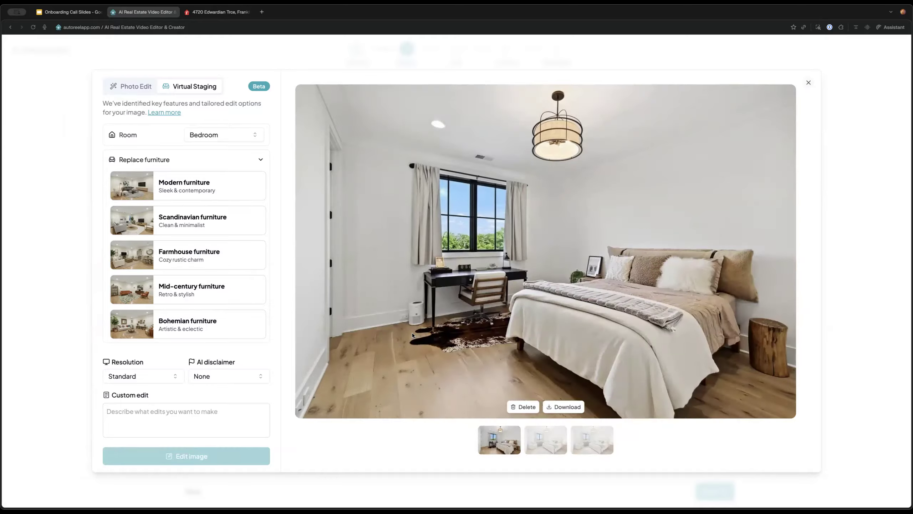
left_click(546, 441)
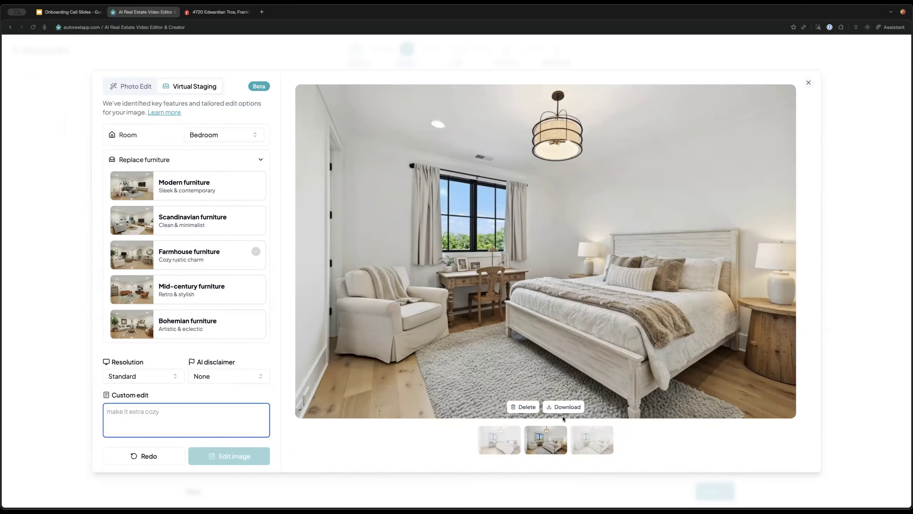
left_click(597, 442)
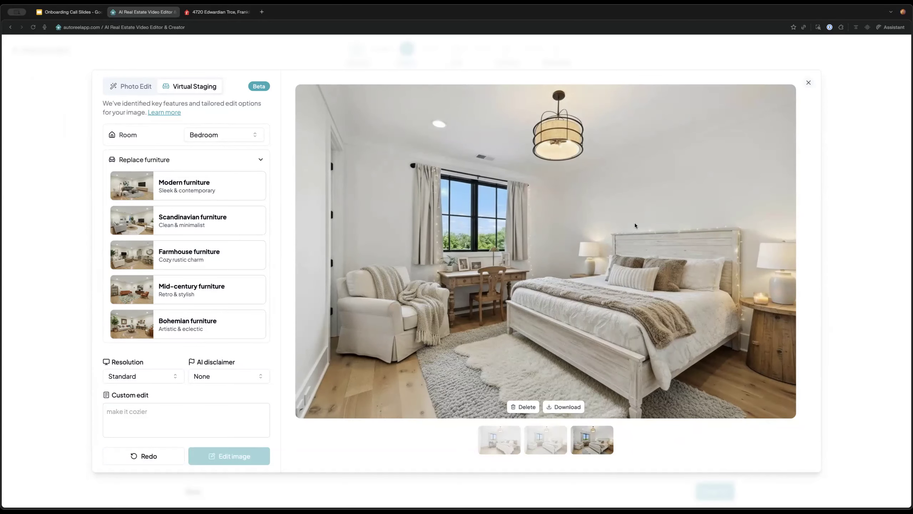
left_click(809, 83)
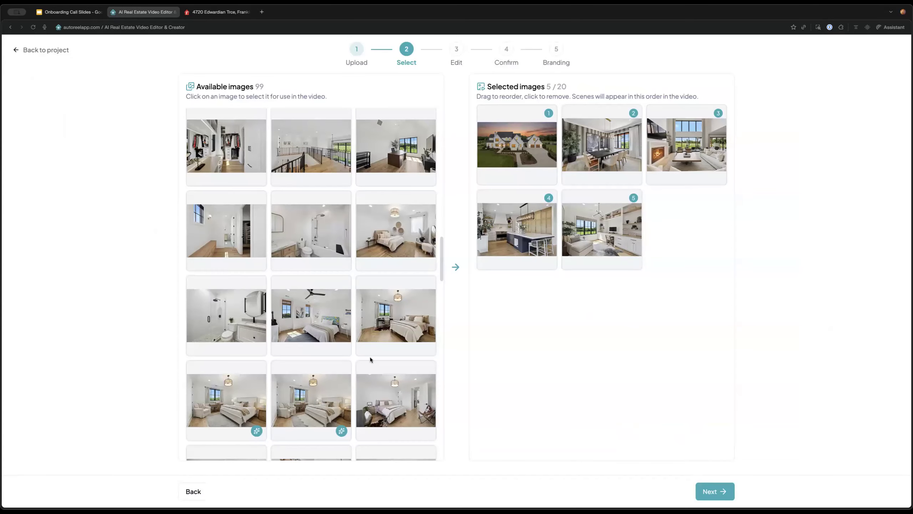
Add the staged bedroom and dark kitchen-bar photos to the video
scroll(374, 360, "down", 2)
left_click(318, 346)
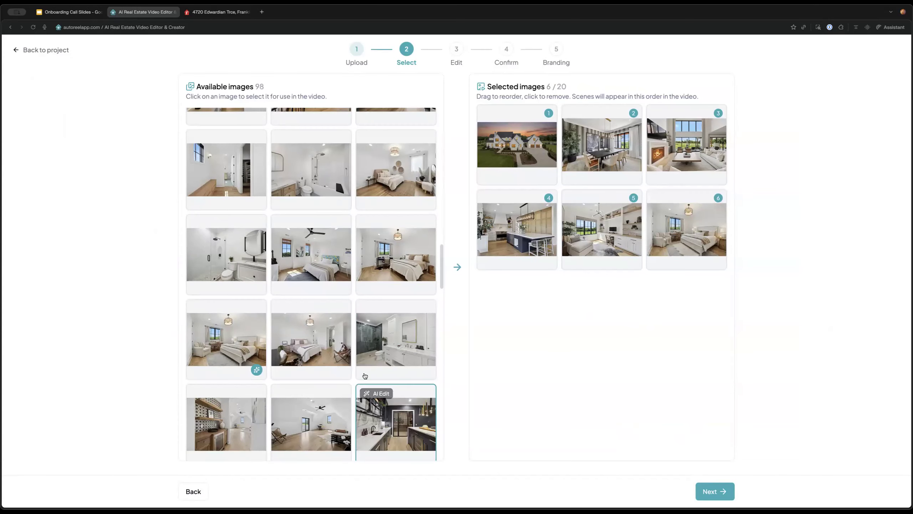
scroll(359, 378, "down", 5)
scroll(396, 342, "down", 4)
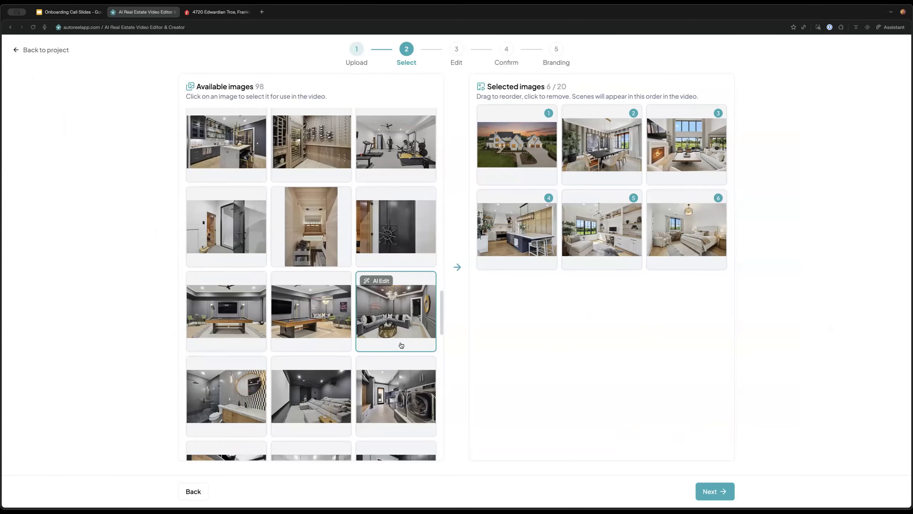
scroll(381, 324, "down", 6)
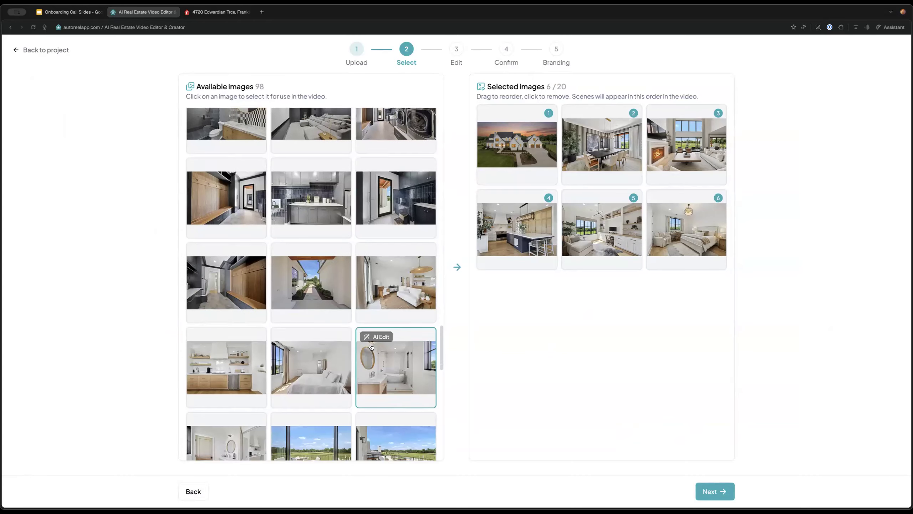
scroll(373, 348, "up", 7)
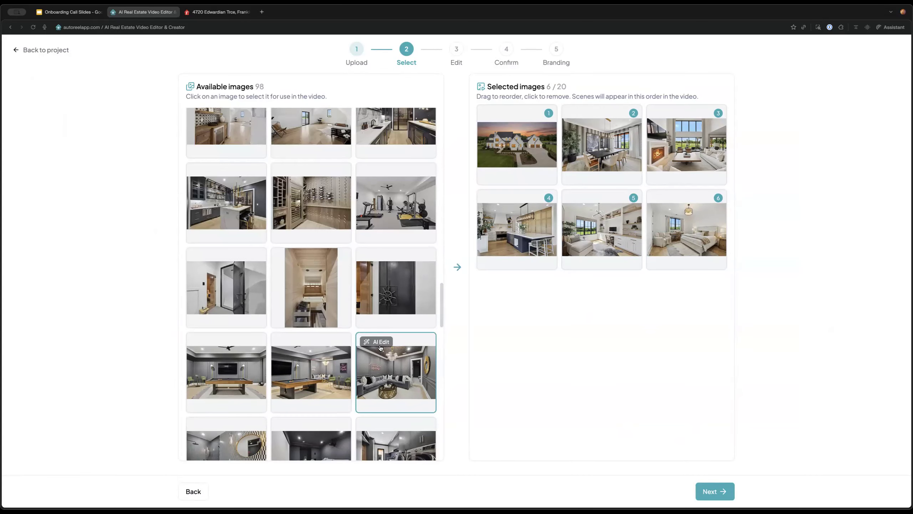
scroll(381, 348, "up", 2)
left_click(227, 266)
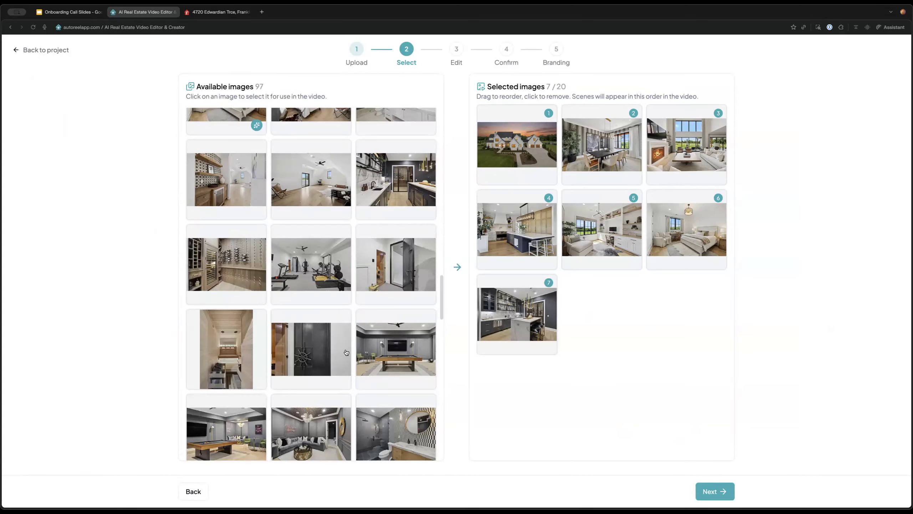
Add the pool-and-house and fire-bowl pool photos, then advance to the Edit step
scroll(337, 353, "down", 7)
scroll(337, 353, "down", 10)
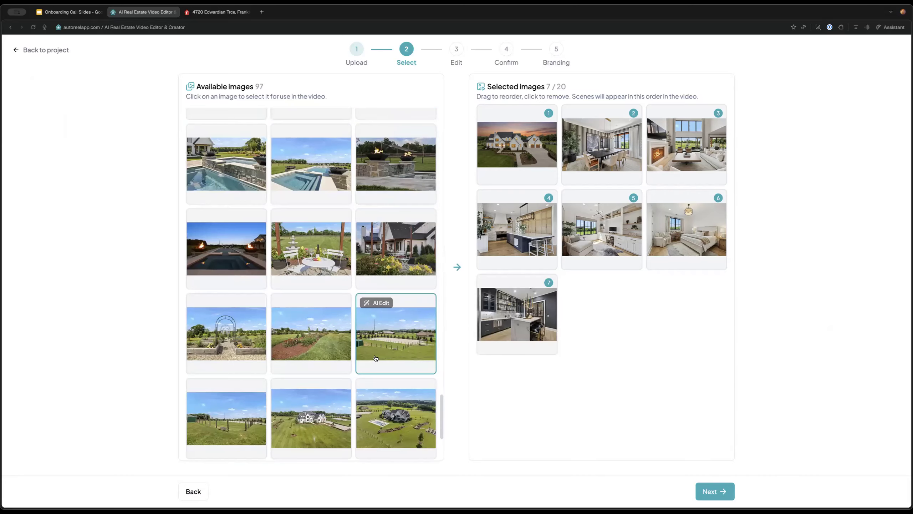
left_click(428, 194)
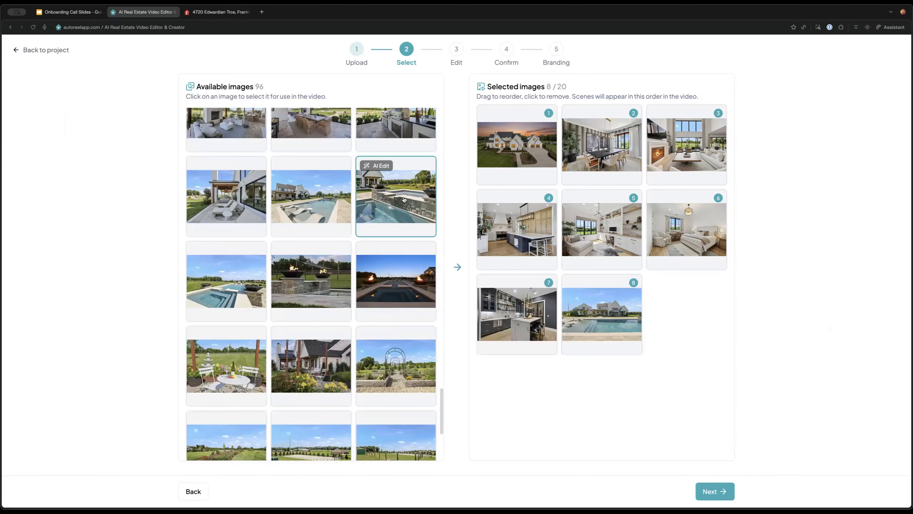
left_click(410, 277)
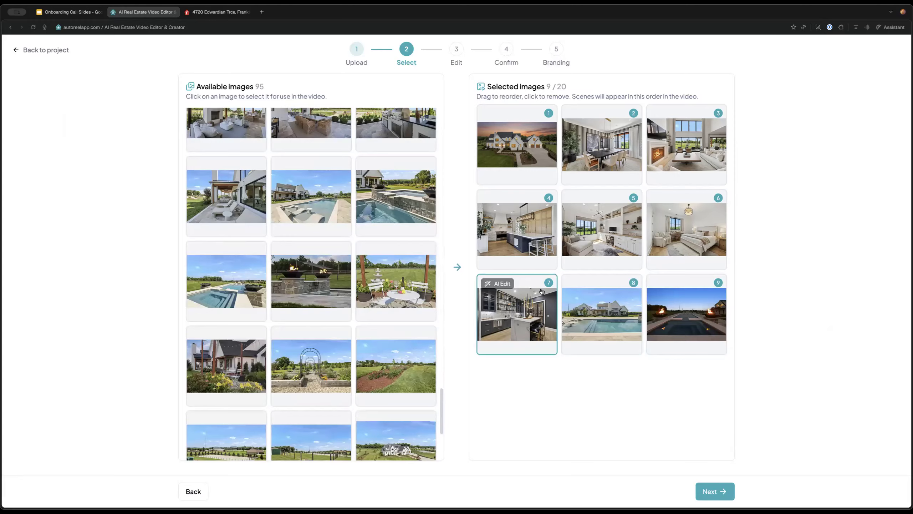
left_click(715, 491)
mouse_move(264, 283)
left_mouse_down()
mouse_move(259, 227)
mouse_move(534, 178)
mouse_move(326, 306)
mouse_move(268, 295)
left_mouse_up()
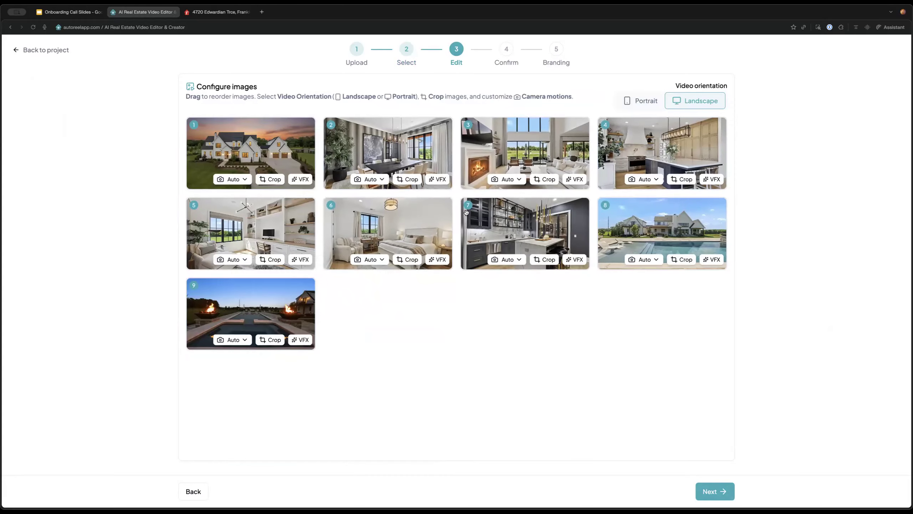
In portrait orientation, recrop the exterior house image to shift the house right
left_click(639, 103)
left_click(696, 102)
left_click(656, 104)
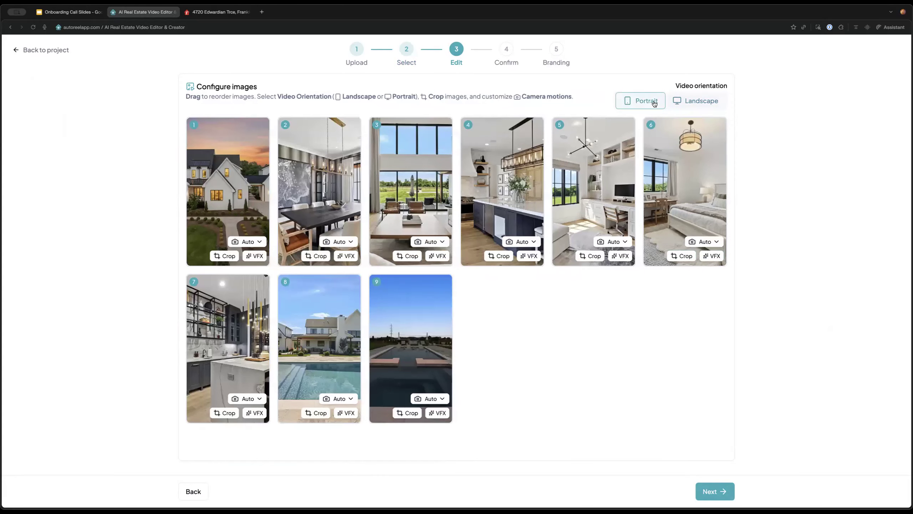
left_click(230, 255)
left_click_drag(232, 215, 243, 212)
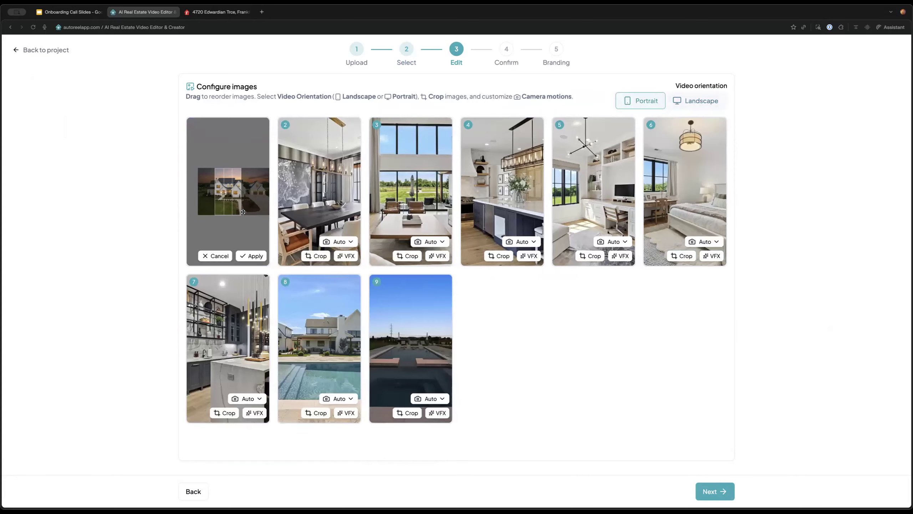
left_click(251, 256)
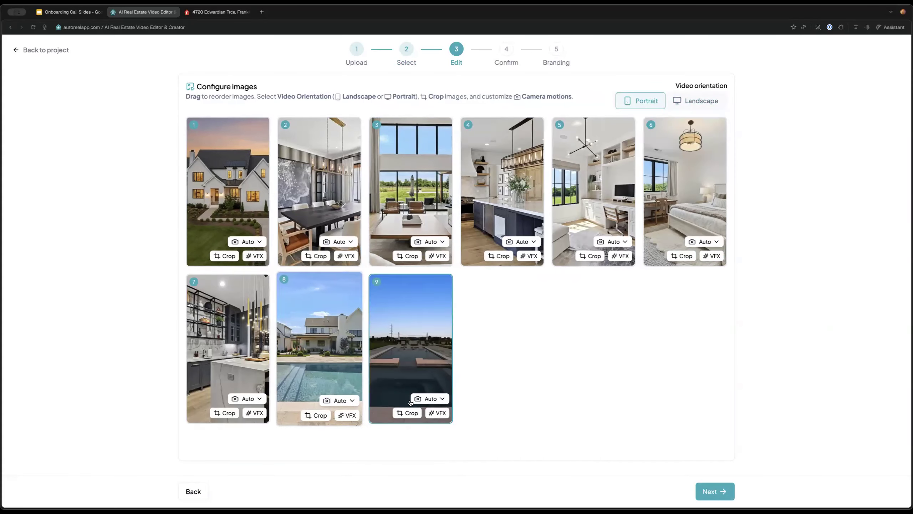
Recrop the ninth fire-bowl pool image, switch the video to Landscape, and continue to Confirm
left_click(437, 413)
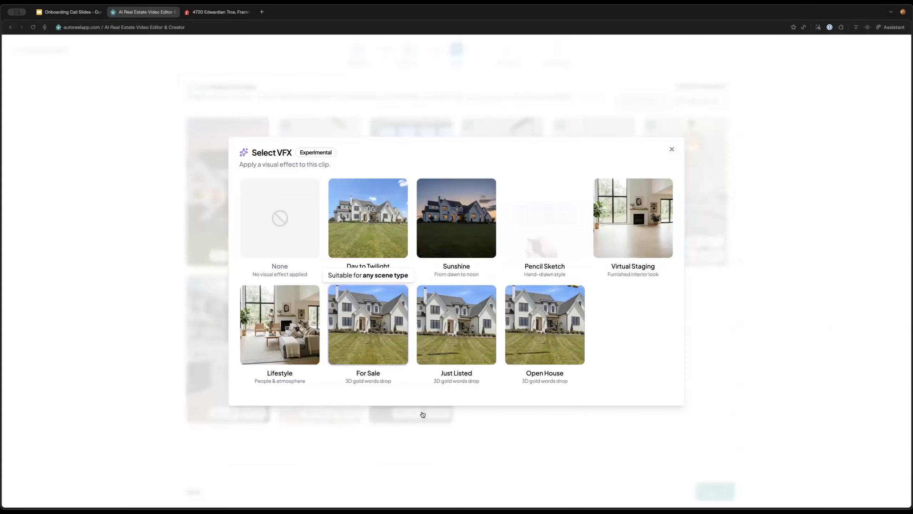
left_click(423, 415)
left_click(407, 413)
left_click_drag(417, 399, 429, 398)
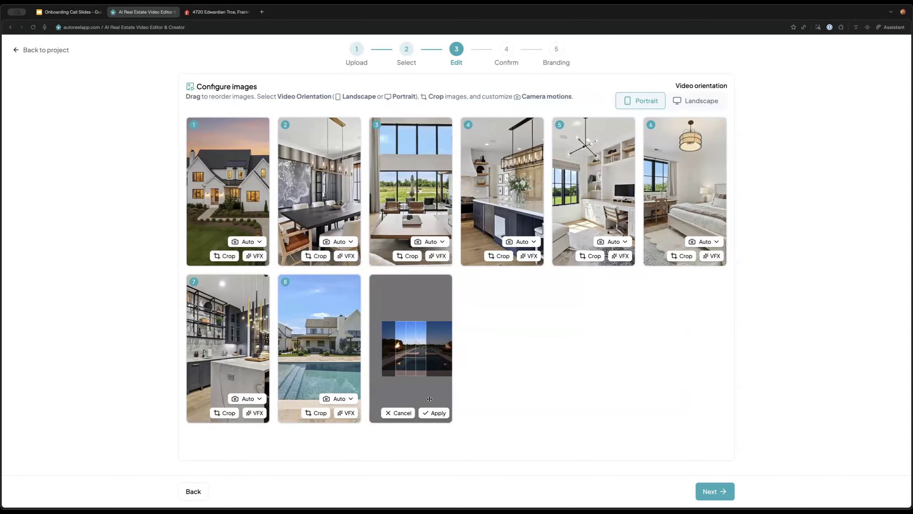
left_click(434, 412)
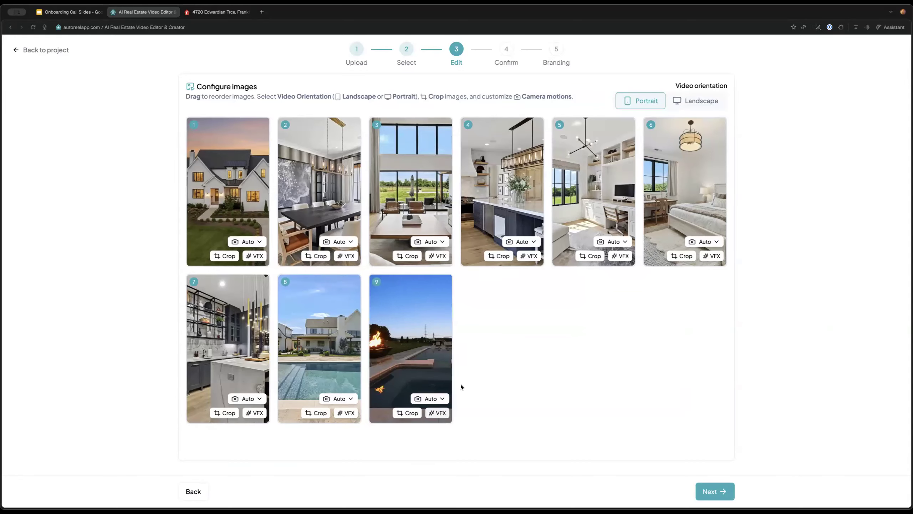
left_click(693, 102)
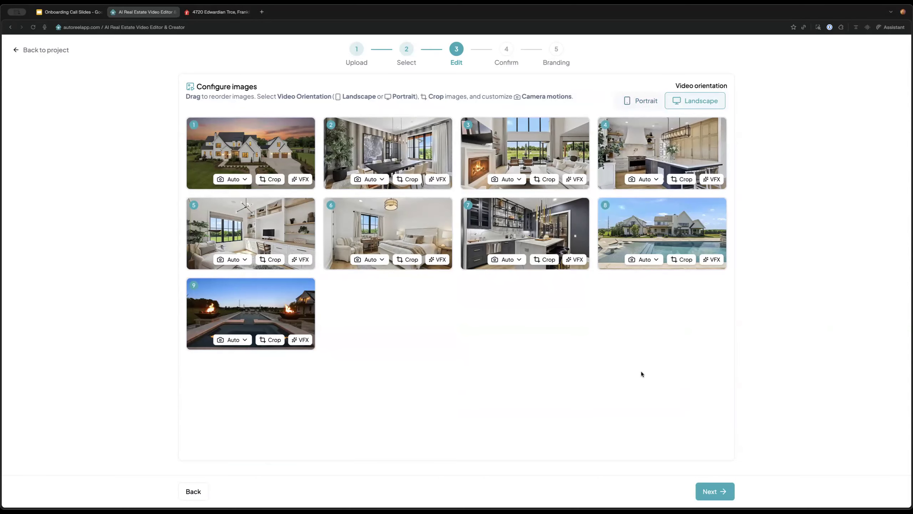
left_click(715, 490)
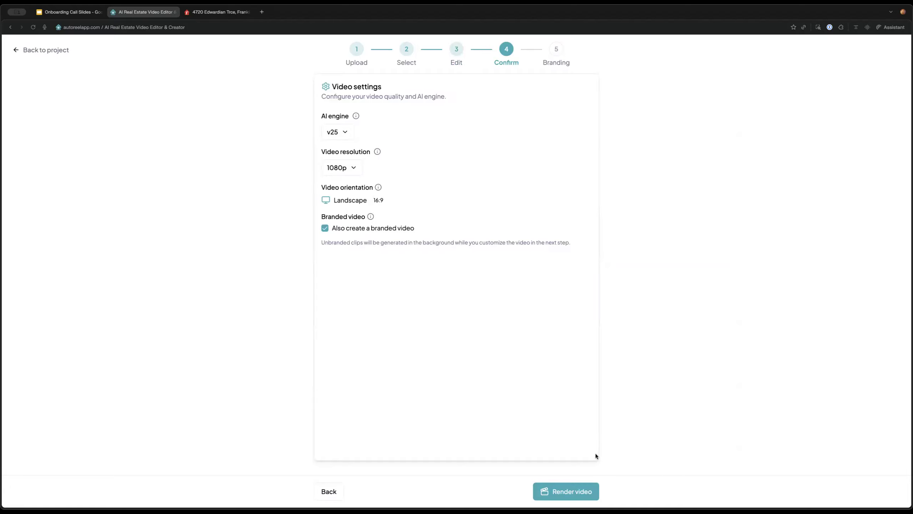
Return to the Confirm step and start rendering the 1080p landscape video
left_click(328, 492)
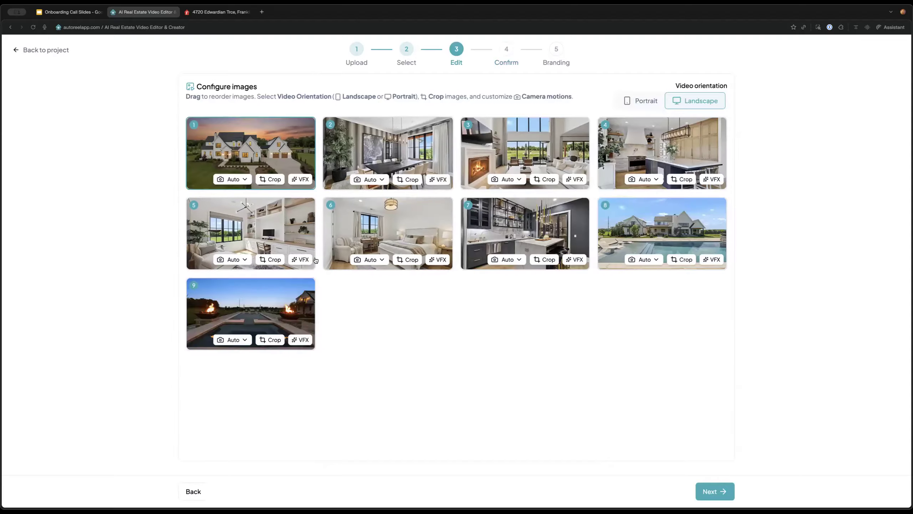
left_click(708, 489)
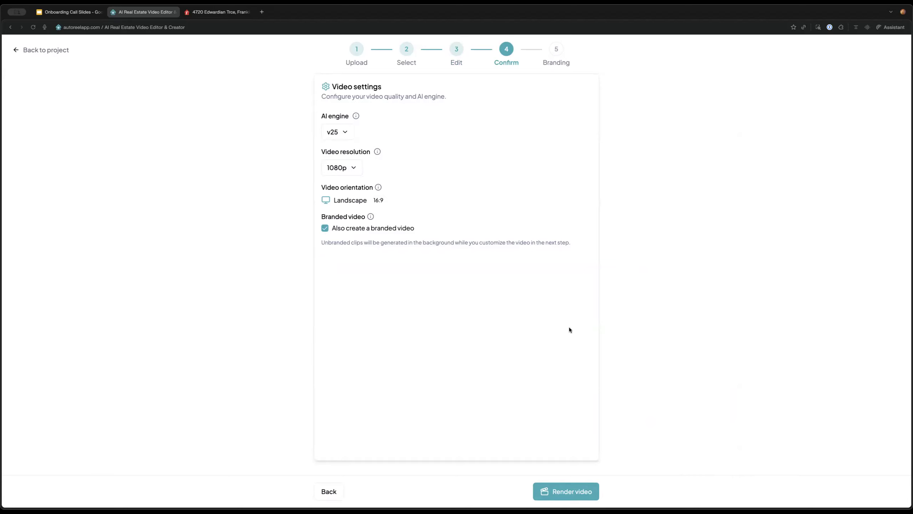
left_click(565, 495)
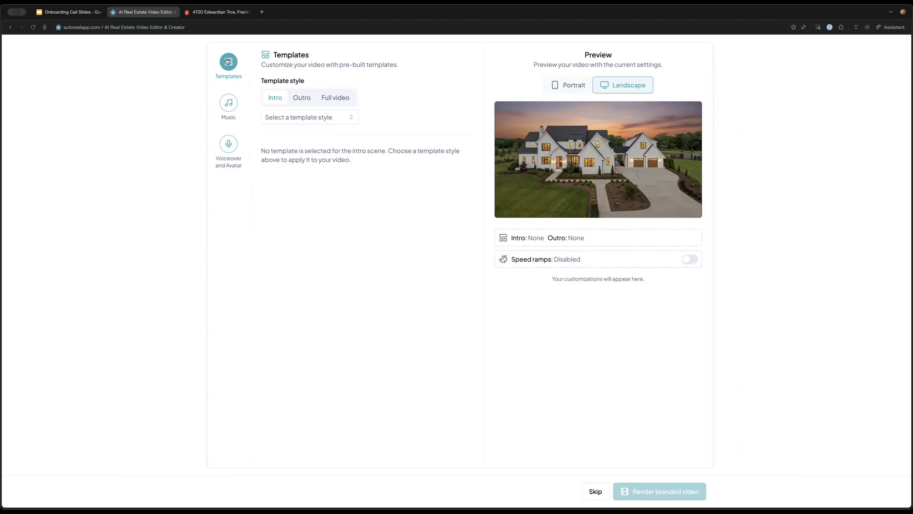
Apply the Open House intro template with the listing address, then bring up the outro template list
left_click(309, 118)
left_click(309, 117)
left_click(299, 99)
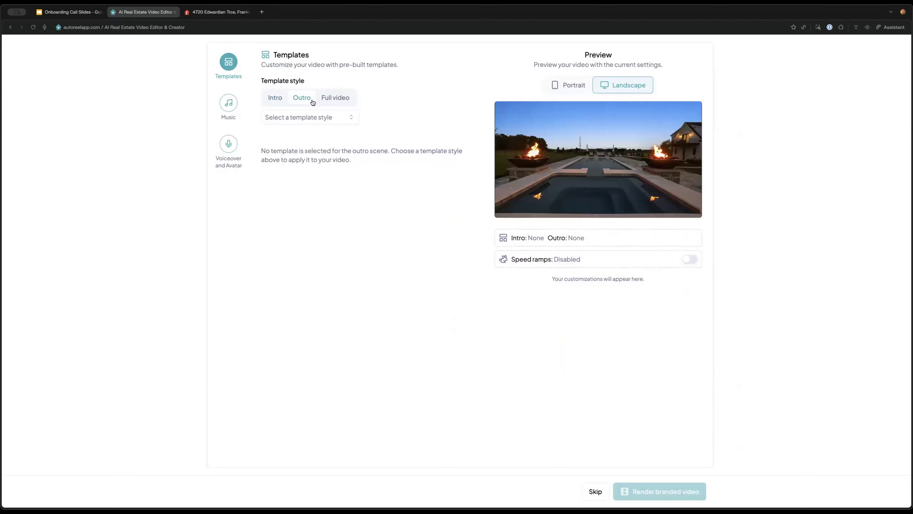
left_click(342, 99)
left_click(277, 102)
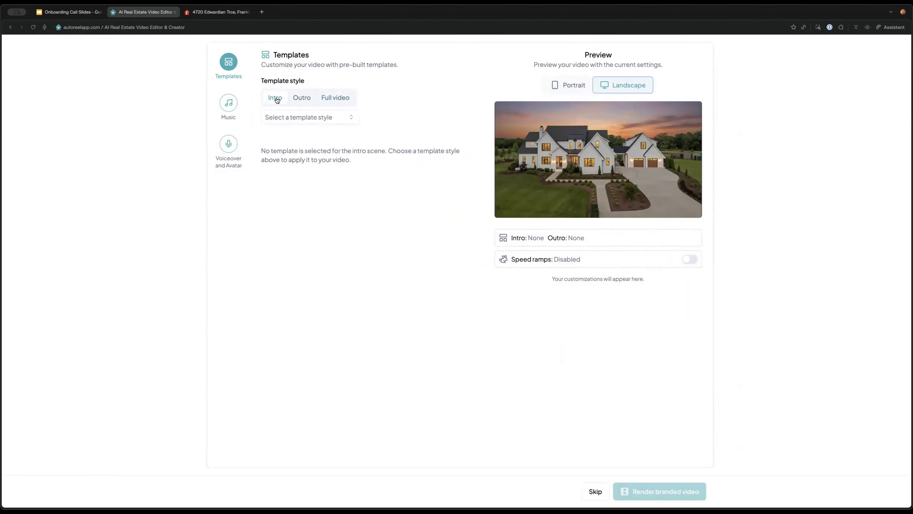
left_click(307, 123)
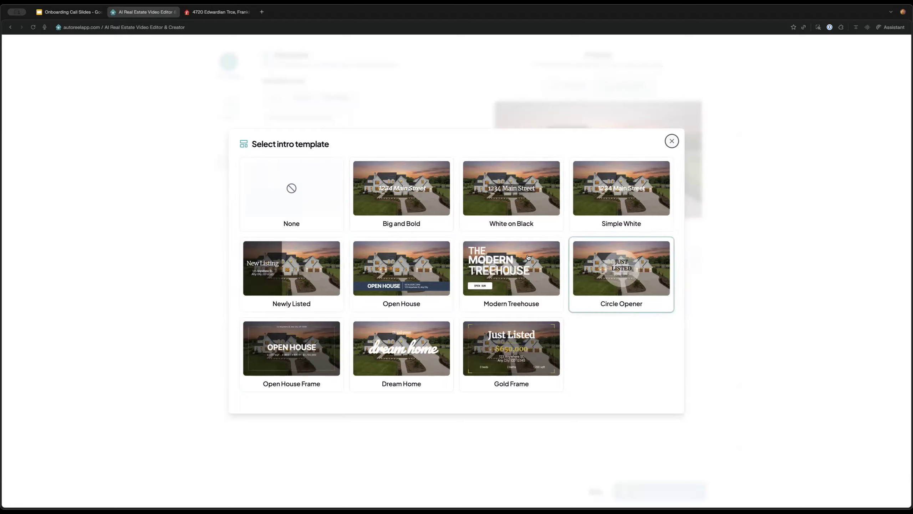
left_click(431, 278)
left_click(359, 208)
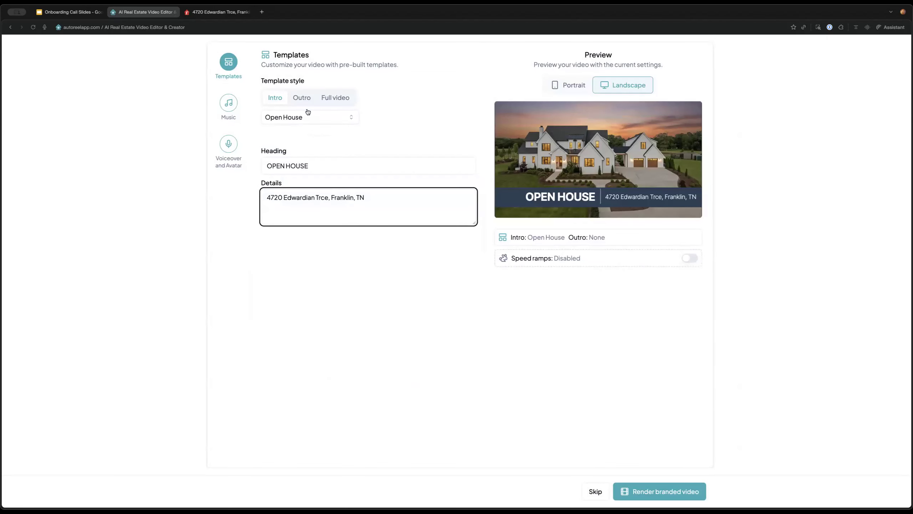
left_click(303, 103)
left_click(309, 118)
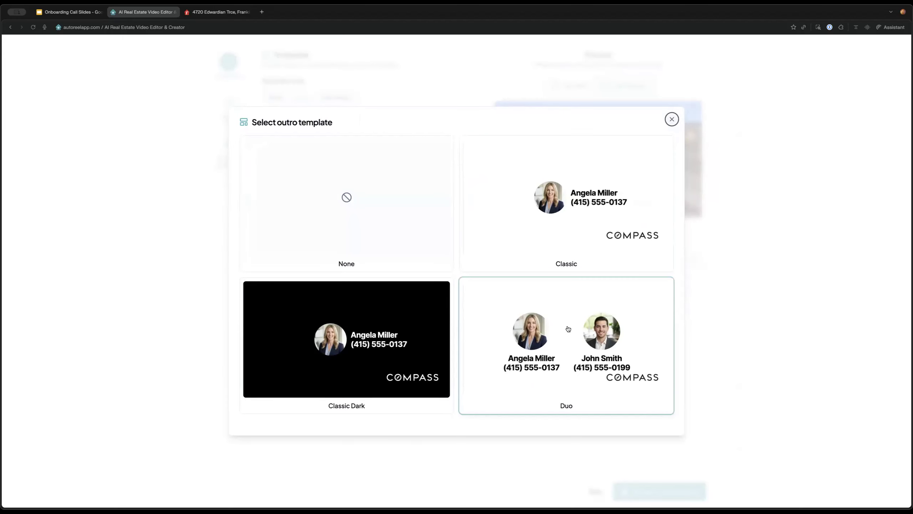
Pick the Classic outro template and try the default and other agent brand kits
left_click(669, 210)
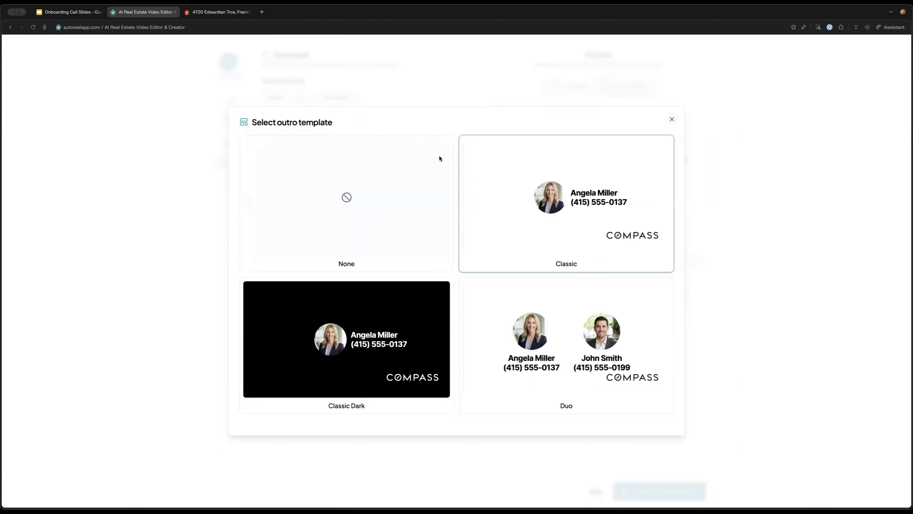
left_click(299, 169)
left_click(310, 245)
left_click(309, 165)
left_click(310, 222)
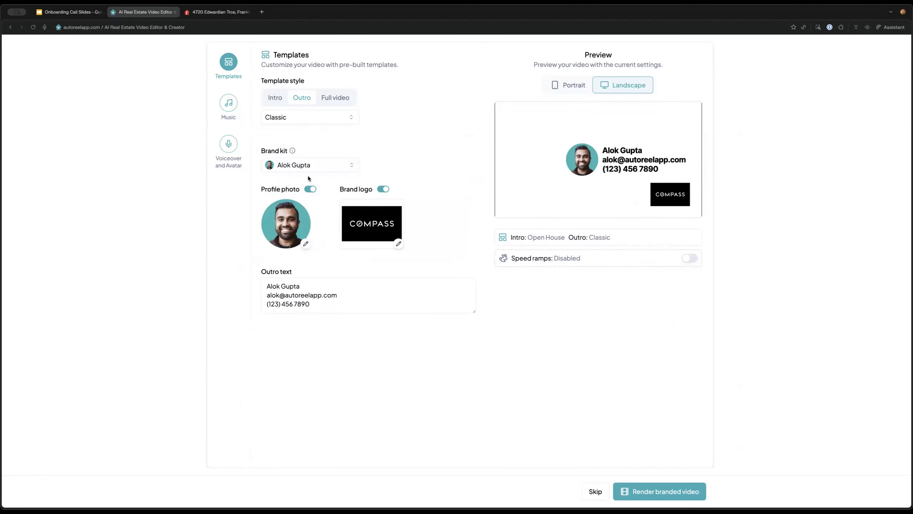
left_click(310, 166)
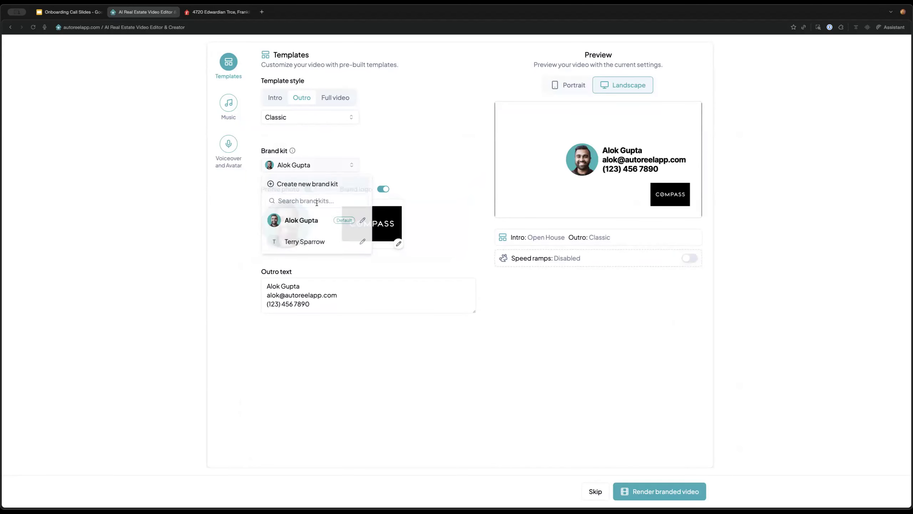
left_click(318, 243)
Review the default brand kit in the manager, then set the Classic outro back to it
left_click(312, 166)
left_click(304, 182)
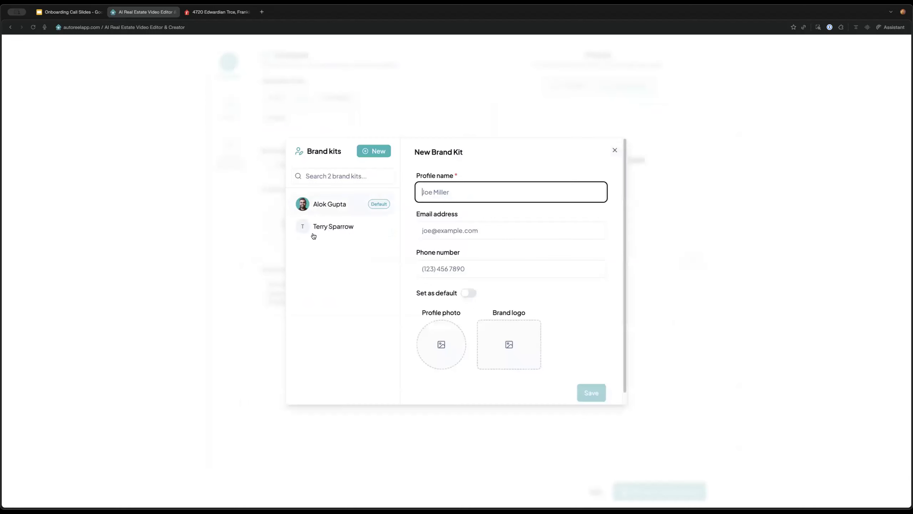
left_click(343, 211)
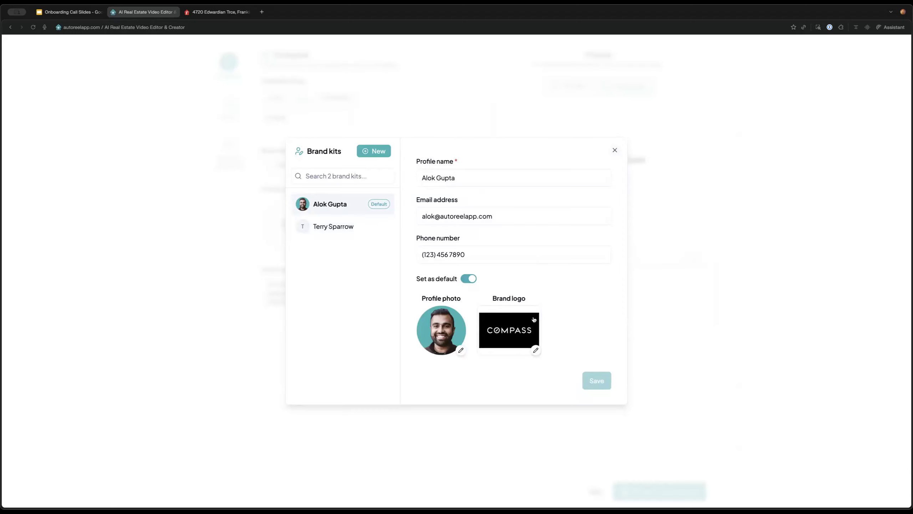
left_click(482, 129)
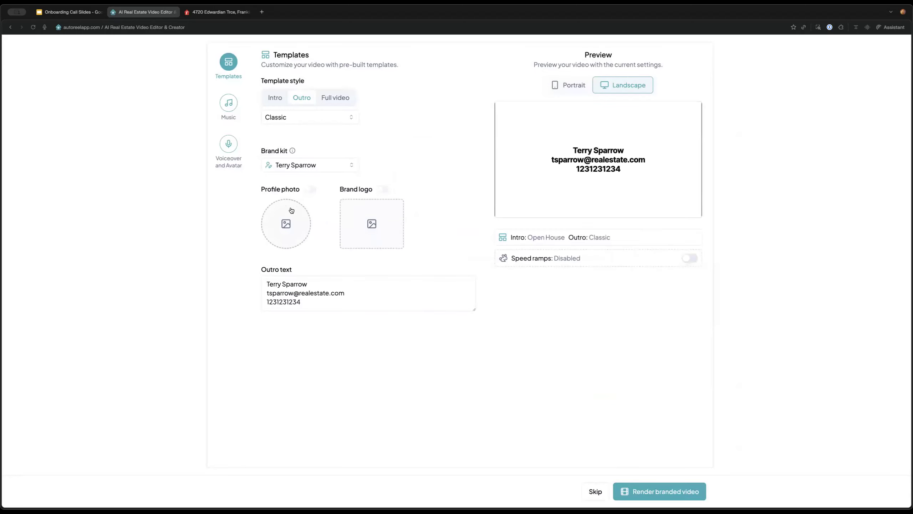
left_click(307, 169)
left_click(306, 223)
left_click_drag(267, 285, 338, 305)
left_click(354, 295)
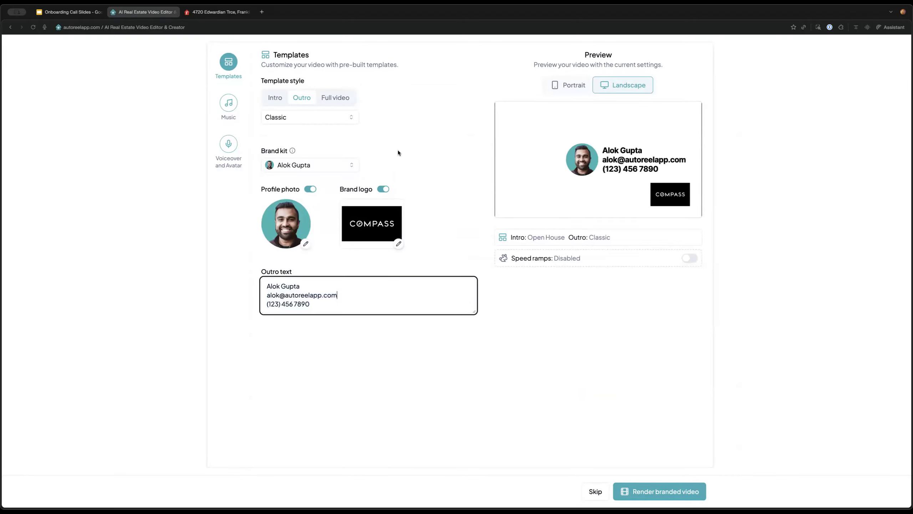
left_click(343, 97)
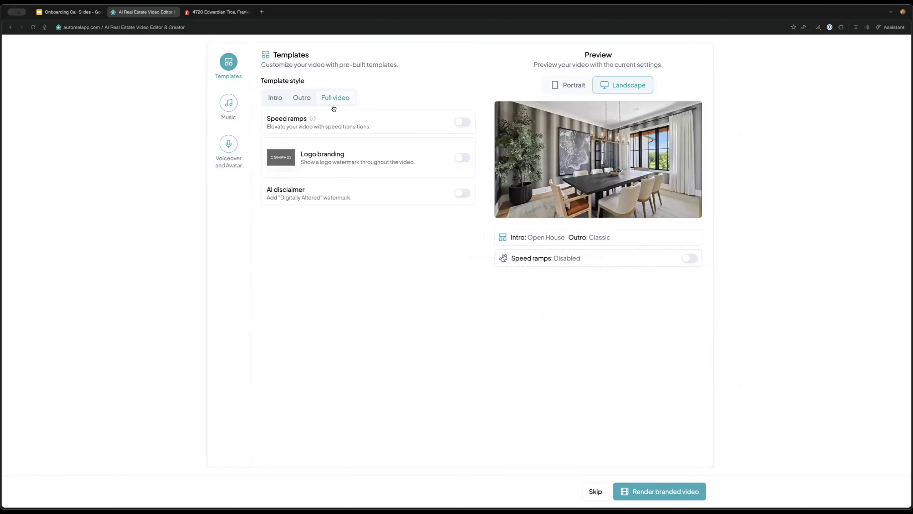
Turn on the COMPASS logo watermark, leaving speed ramps and the AI disclaimer off
left_click(463, 122)
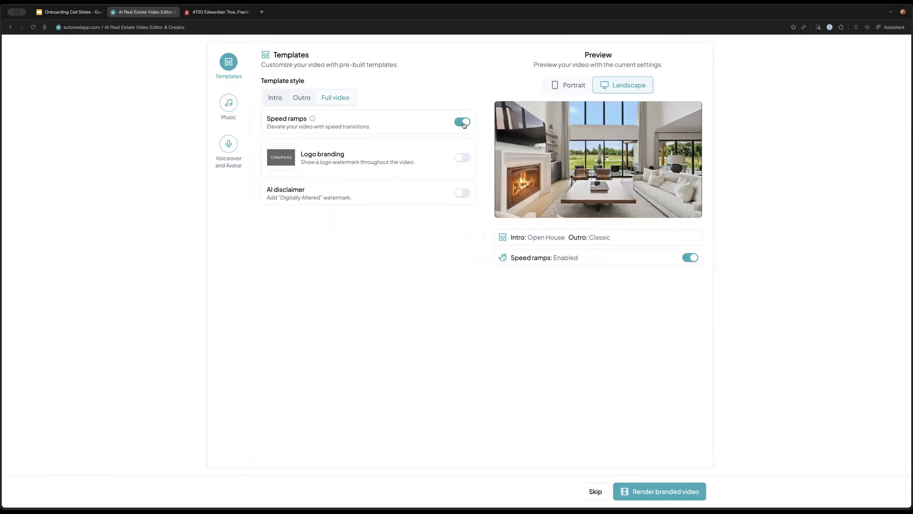
left_click(462, 122)
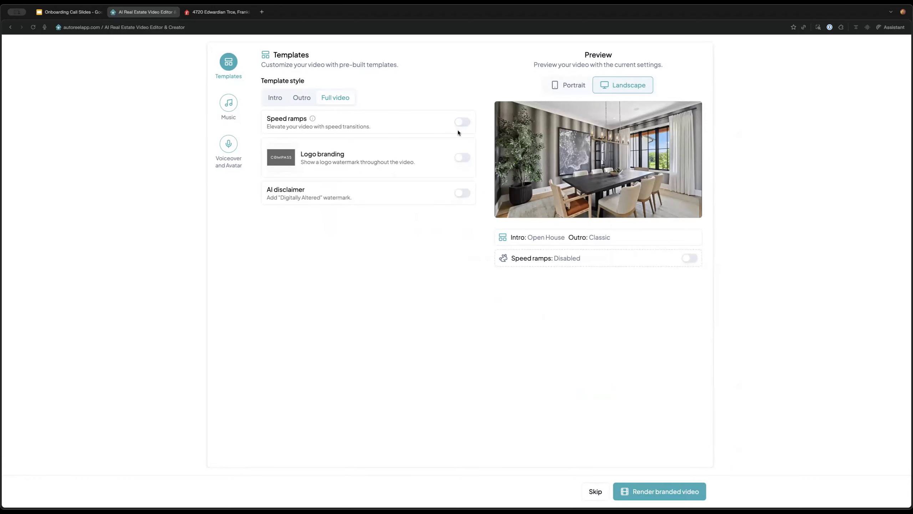
left_click(460, 158)
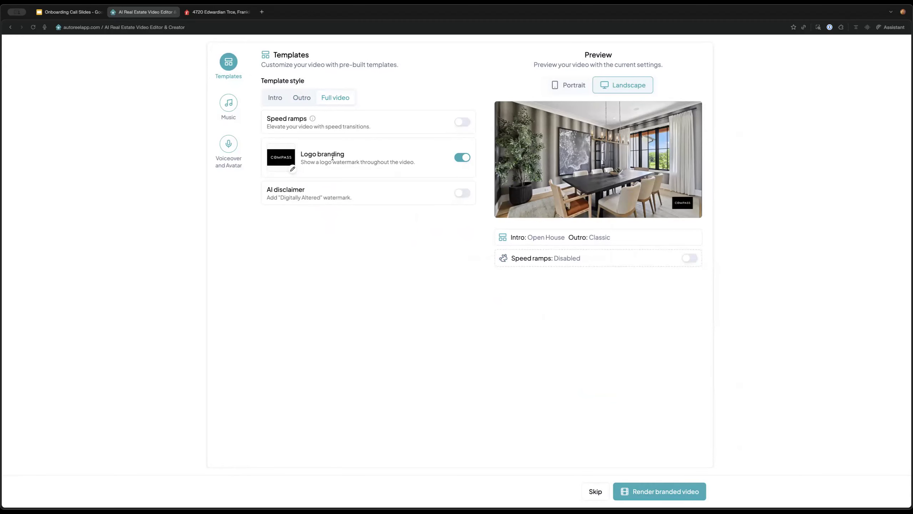
left_click(465, 158)
left_click(465, 158)
left_click(464, 159)
left_click(462, 195)
left_click(462, 195)
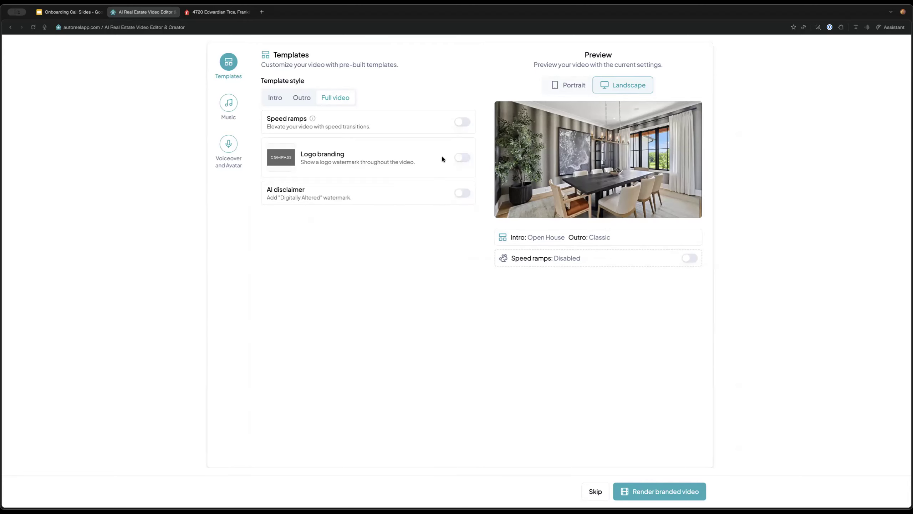
left_click(463, 158)
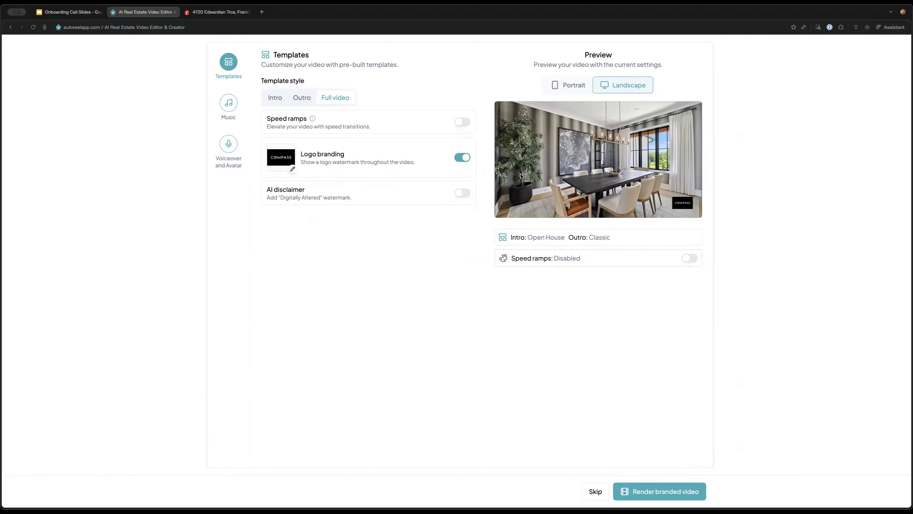
left_click(229, 103)
Choose and preview Helipad Chase as background music, then bring up the voiceover and avatar settings
left_click(269, 102)
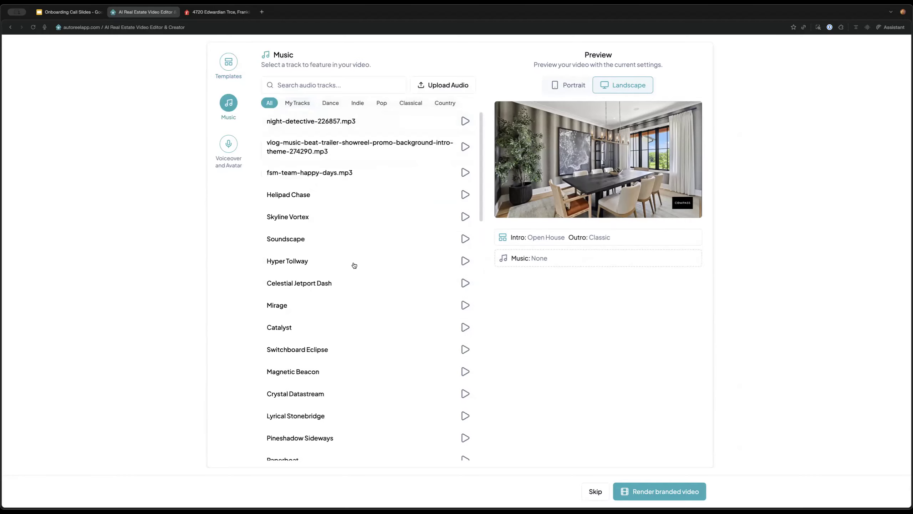
scroll(354, 255, "down", 5)
scroll(357, 249, "up", 15)
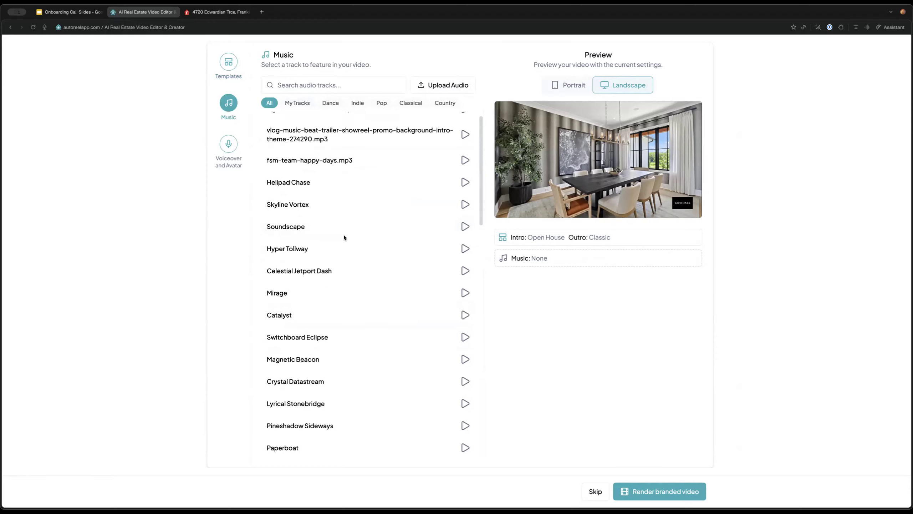
left_click(366, 182)
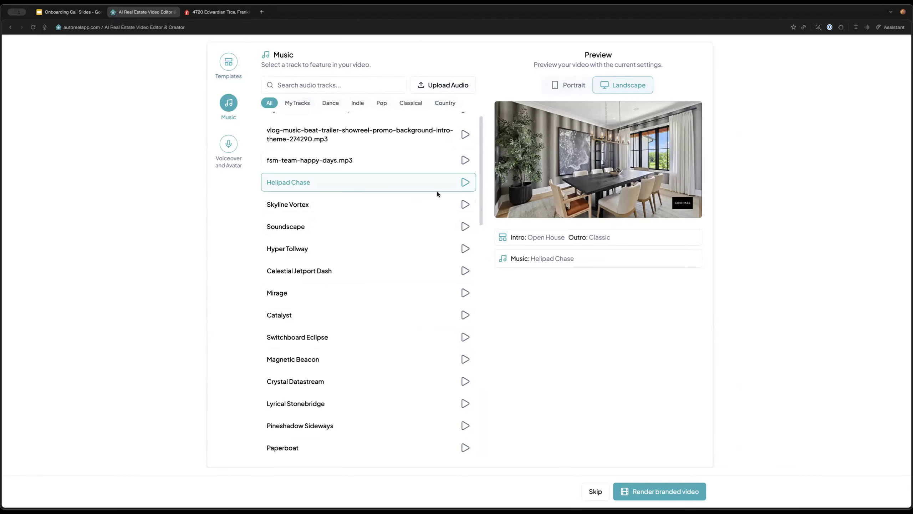
scroll(424, 252, "down", 5)
scroll(428, 281, "up", 6)
left_click(465, 194)
left_click(465, 194)
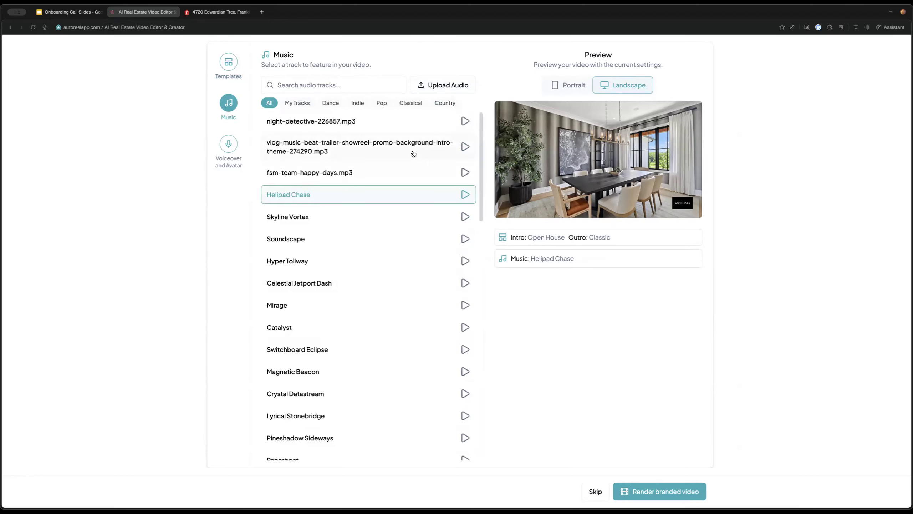
left_click(230, 154)
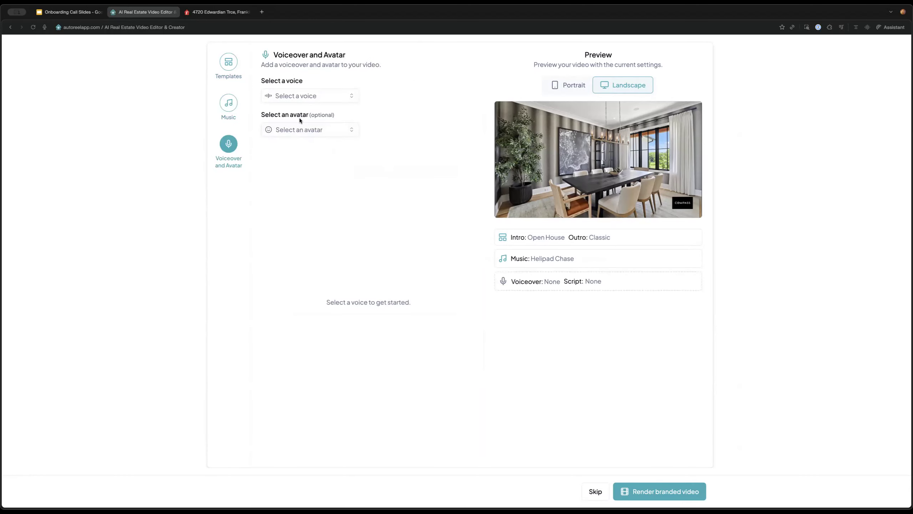
Browse the stock library voices, preview the Chris voice, then view My Voices
left_click(316, 95)
left_click(388, 171)
scroll(431, 273, "down", 2)
scroll(419, 265, "up", 2)
left_click(576, 218)
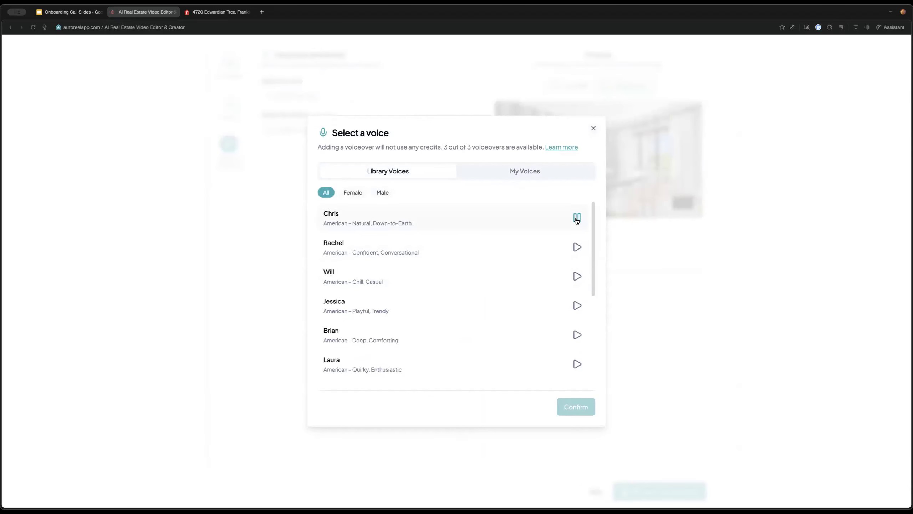
left_click(526, 174)
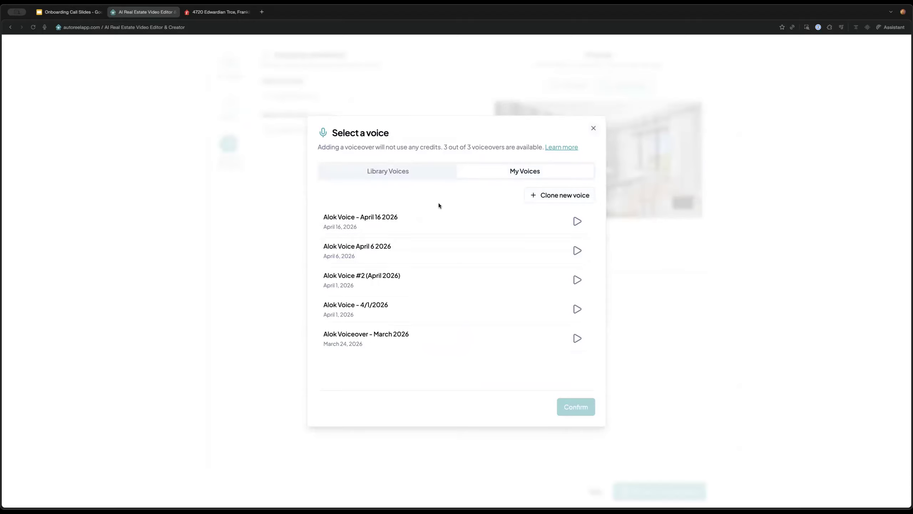
Start cloning a new voice, try the upload-sample option, then abandon cloning
left_click(562, 196)
scroll(433, 251, "down", 5)
scroll(433, 251, "up", 5)
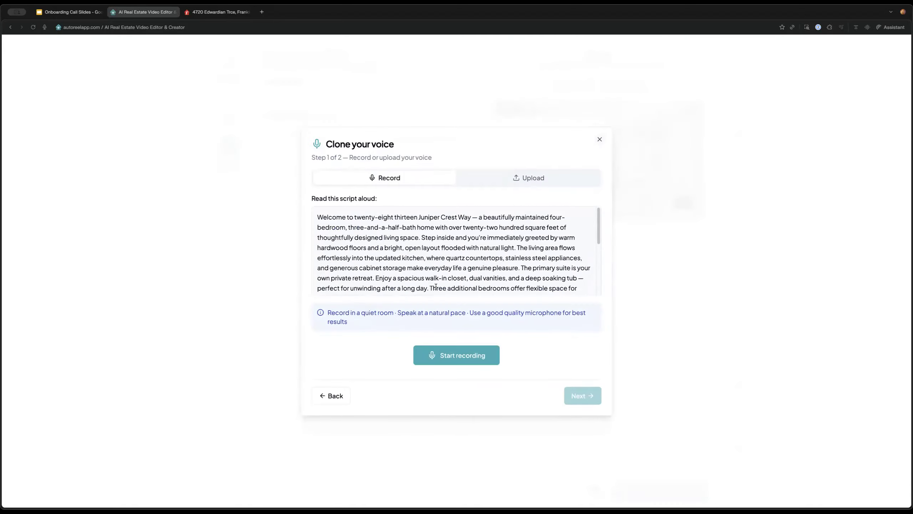
scroll(432, 251, "down", 5)
scroll(442, 274, "up", 5)
left_click(516, 181)
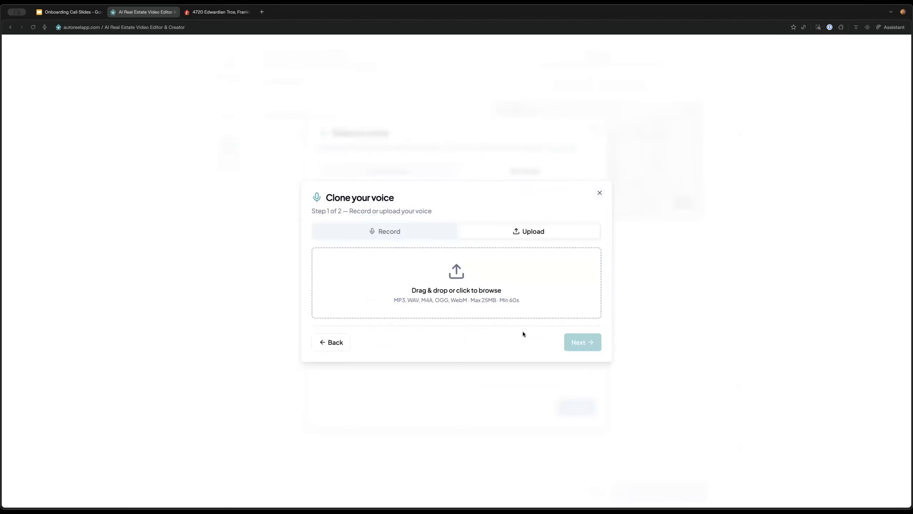
left_click(337, 343)
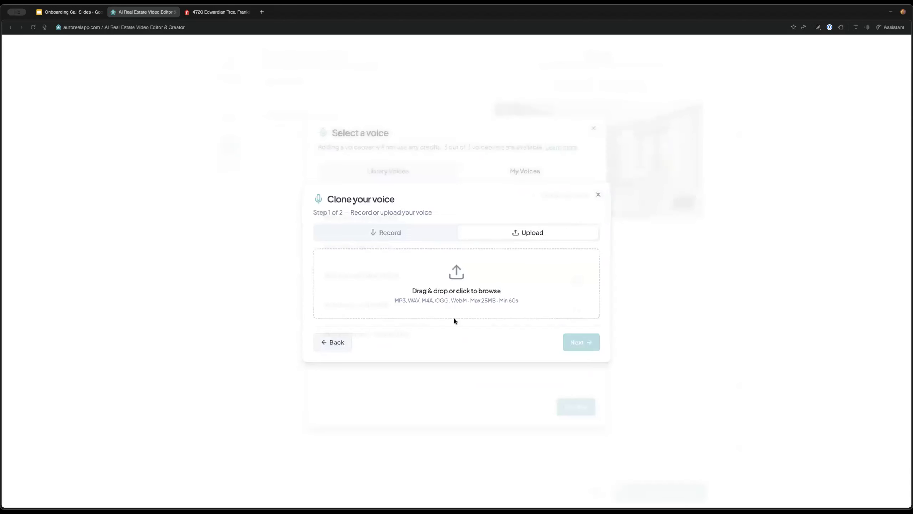
Preview and confirm the March 2026 cloned voiceover as the video's voice
left_click(496, 334)
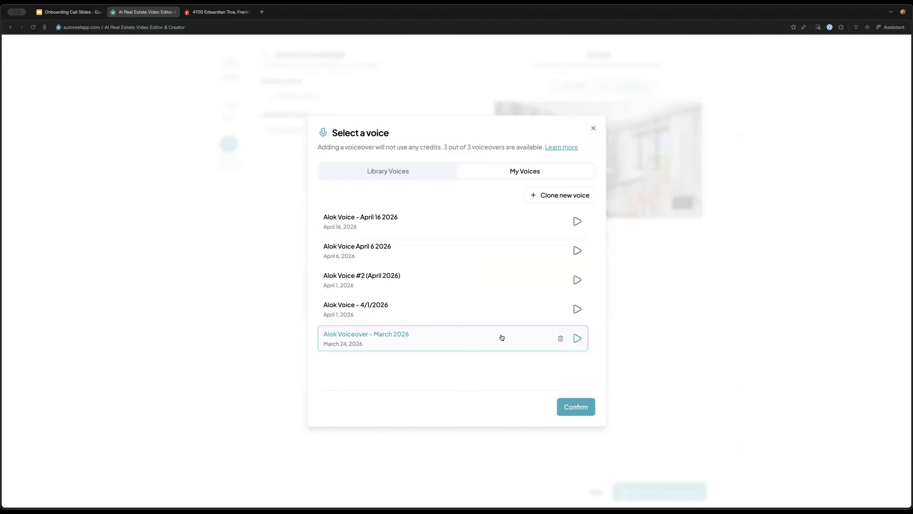
left_click(578, 339)
left_click(579, 340)
left_click(575, 408)
Check the avatar options, close the picker with no avatar chosen, and request an AI script
left_click(350, 168)
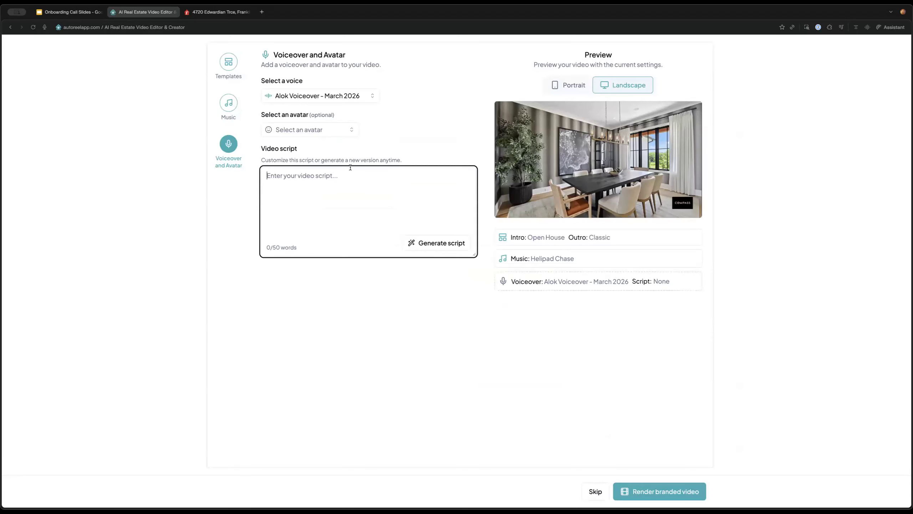
left_click(332, 130)
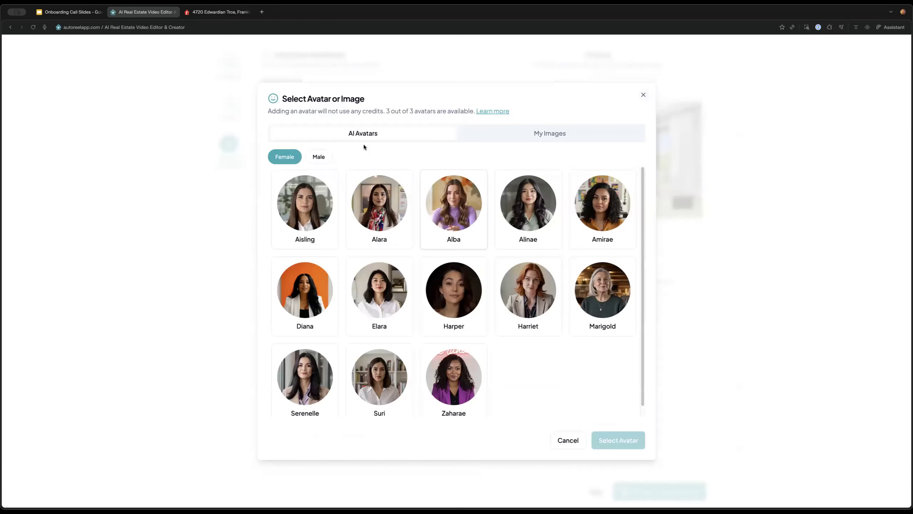
left_click(517, 137)
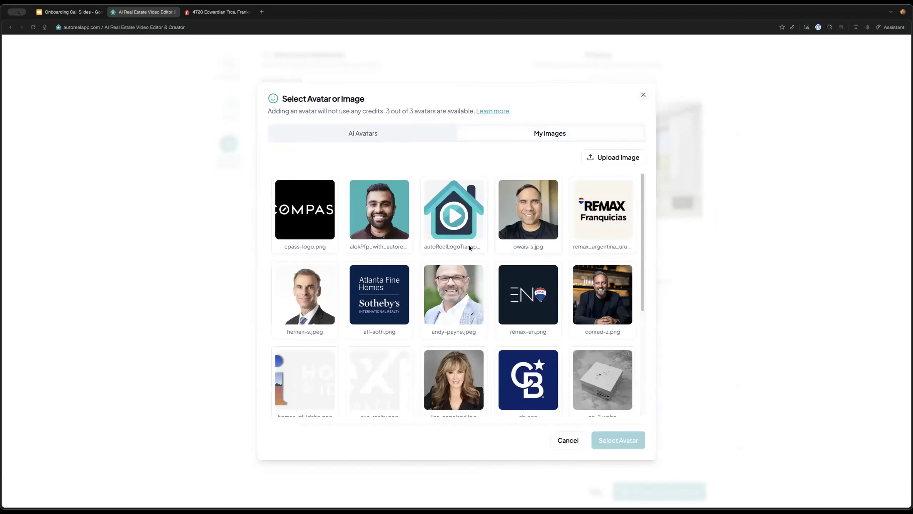
left_click(642, 95)
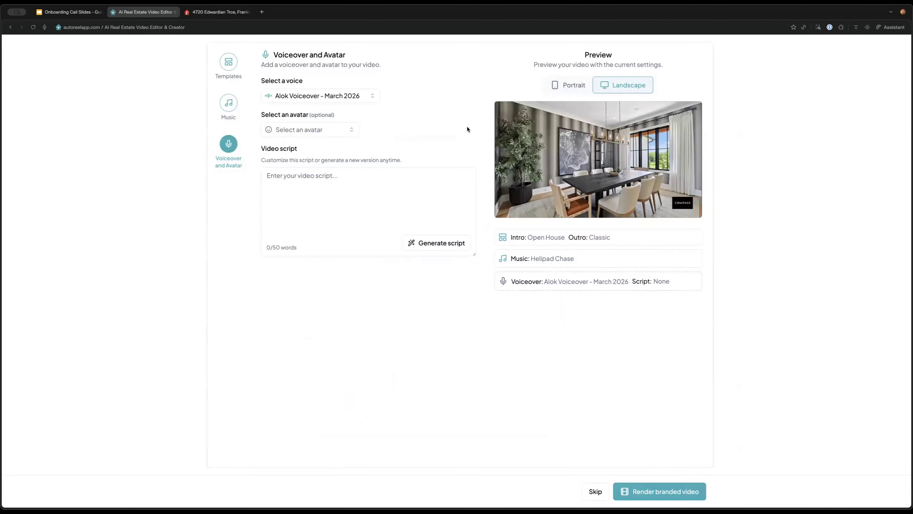
left_click(446, 243)
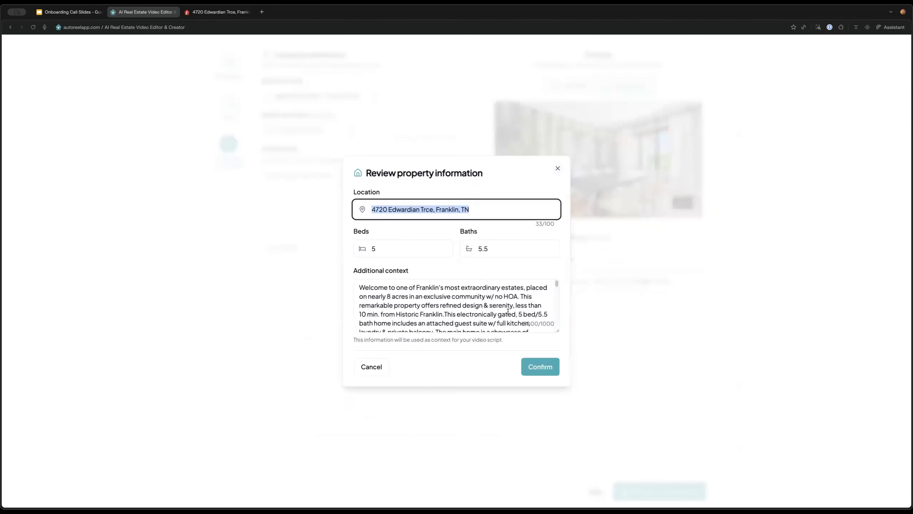
Generate the 40-word script from the Franklin property details and review it
left_click(549, 373)
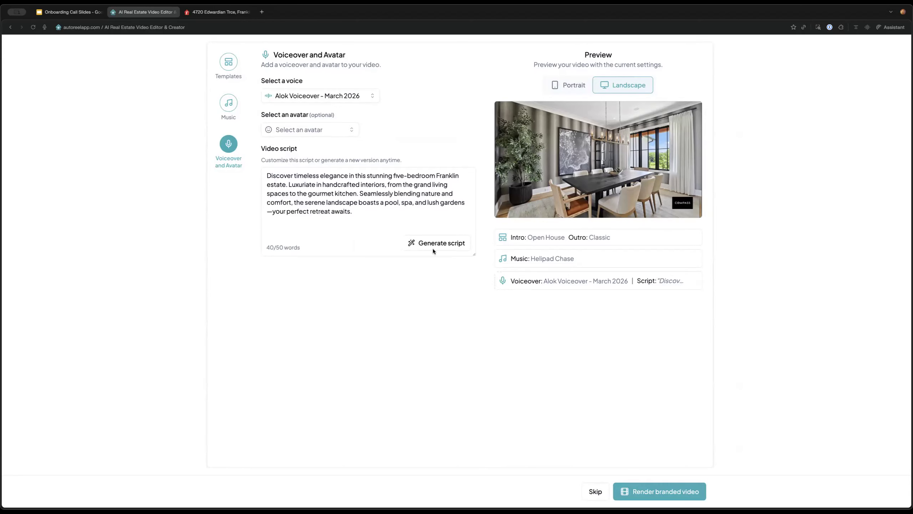
left_click_drag(278, 174, 389, 185)
left_click(398, 202)
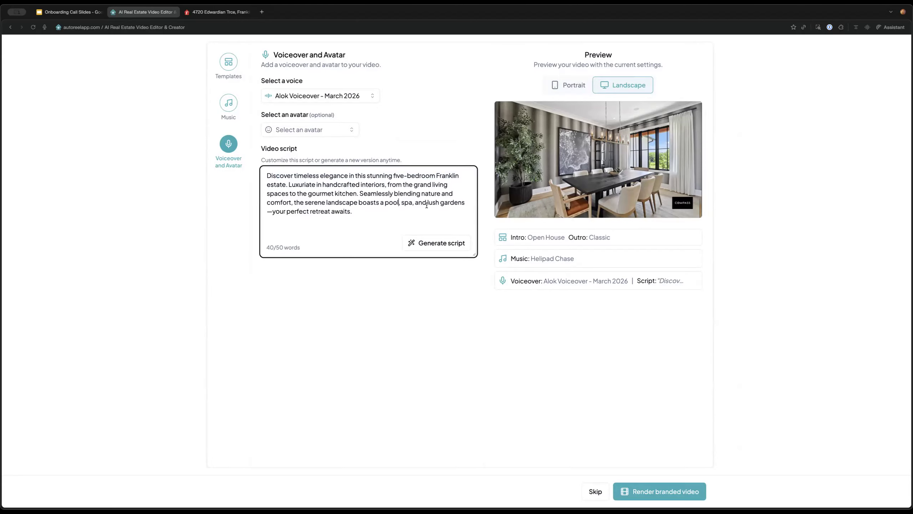
Undo stray typing in the script, finish editing, and render the branded video
type("mftpmrinvd")
key("super+z")
left_click(447, 301)
left_click(677, 487)
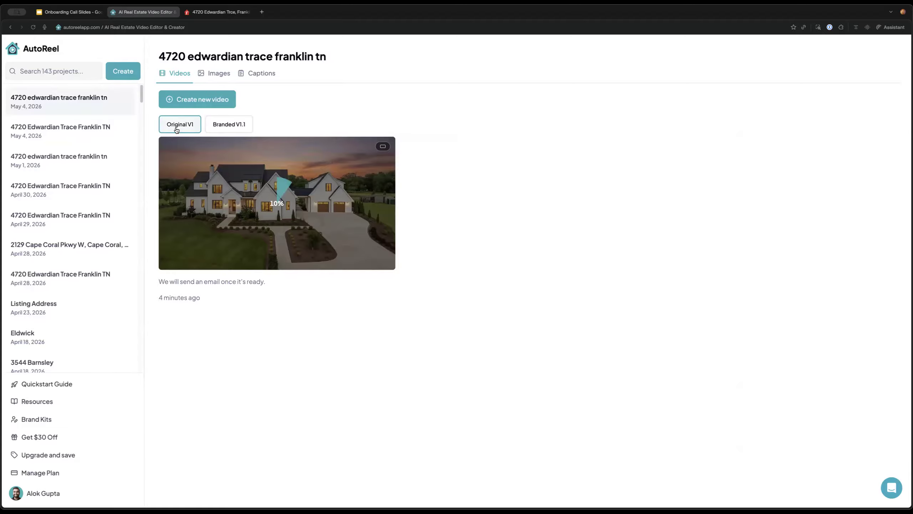
Check Branded V1.1 is queued, then open the bedroom photo in AI Edit
left_click(236, 124)
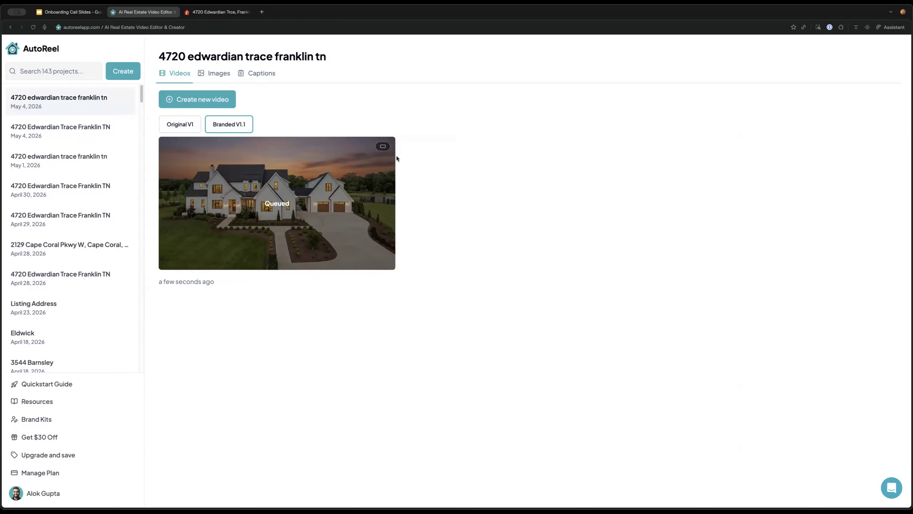
left_click(222, 75)
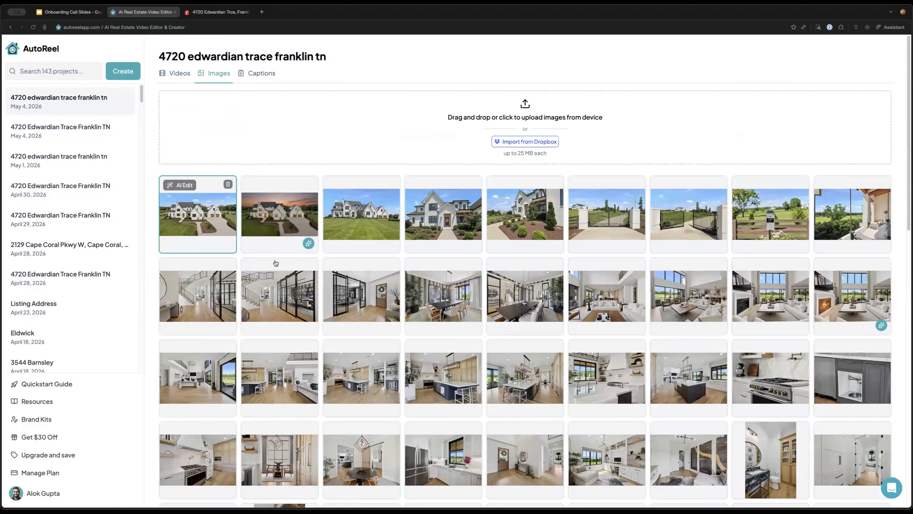
left_click(179, 185)
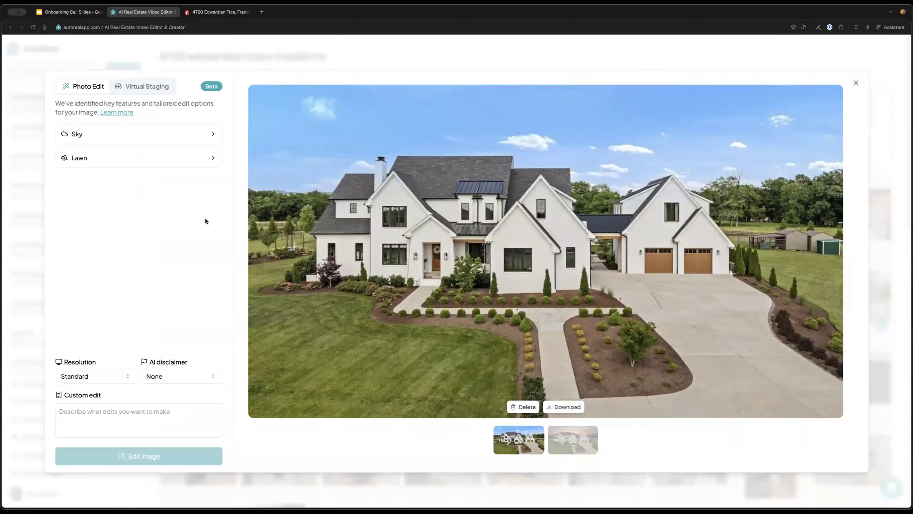
left_click(146, 95)
key("Escape")
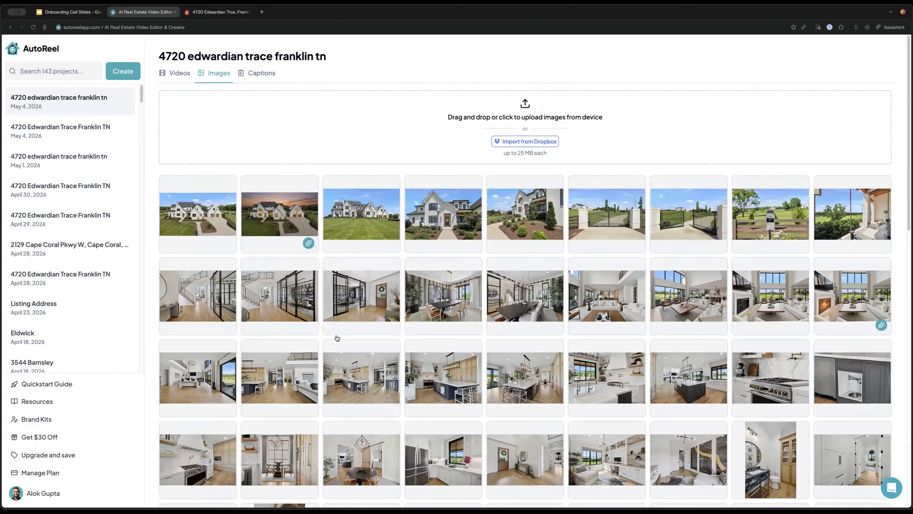
scroll(598, 277, "down", 5)
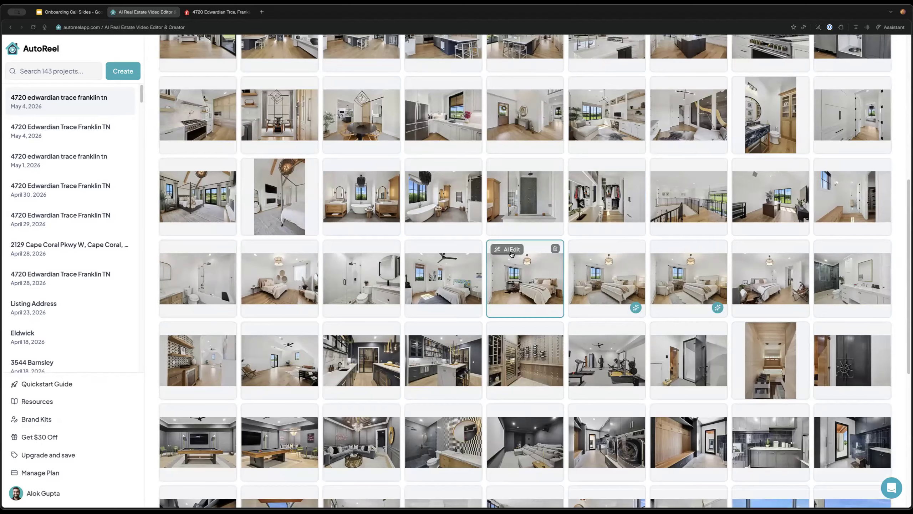
left_click(512, 255)
Virtually stage the bedroom photo with modern furniture
left_click(194, 162)
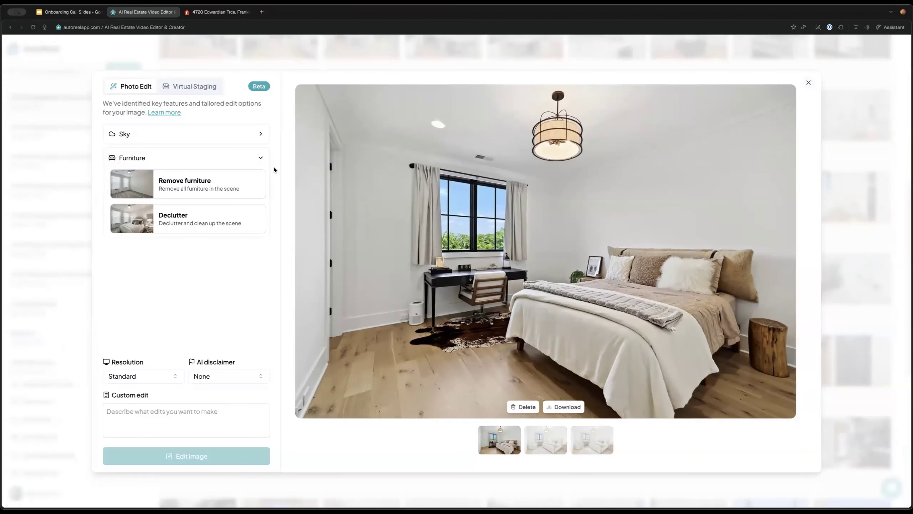
left_click(208, 88)
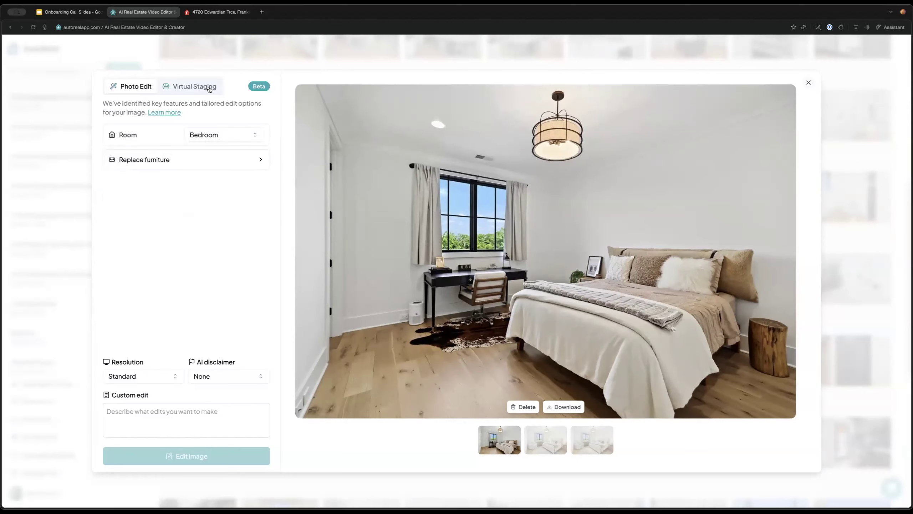
left_click(130, 87)
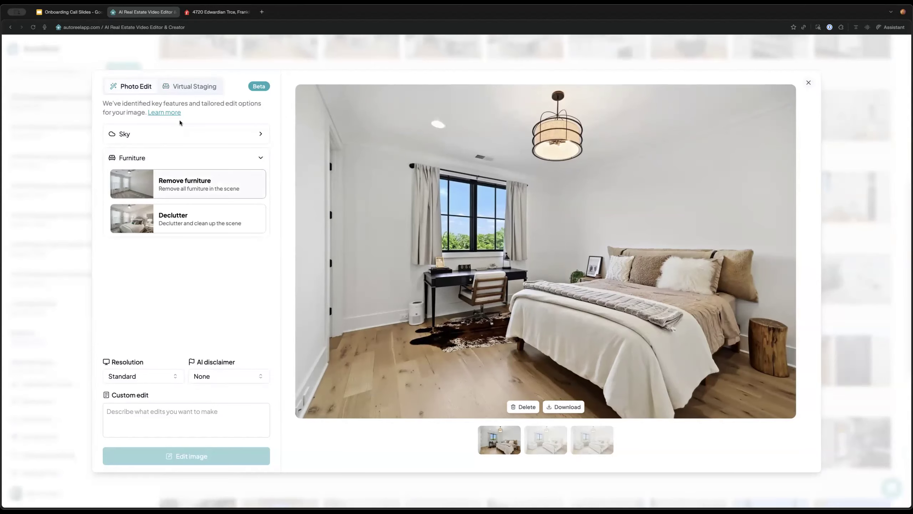
left_click(203, 88)
left_click(241, 162)
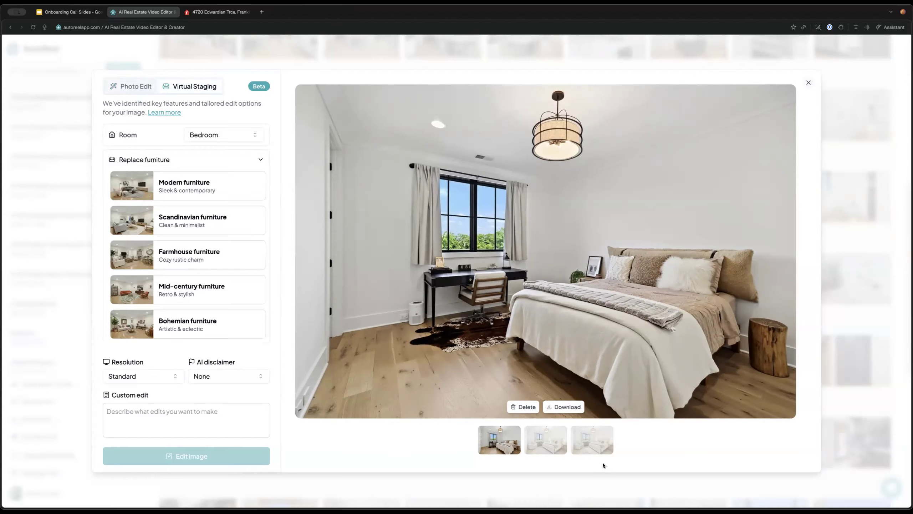
left_click(252, 186)
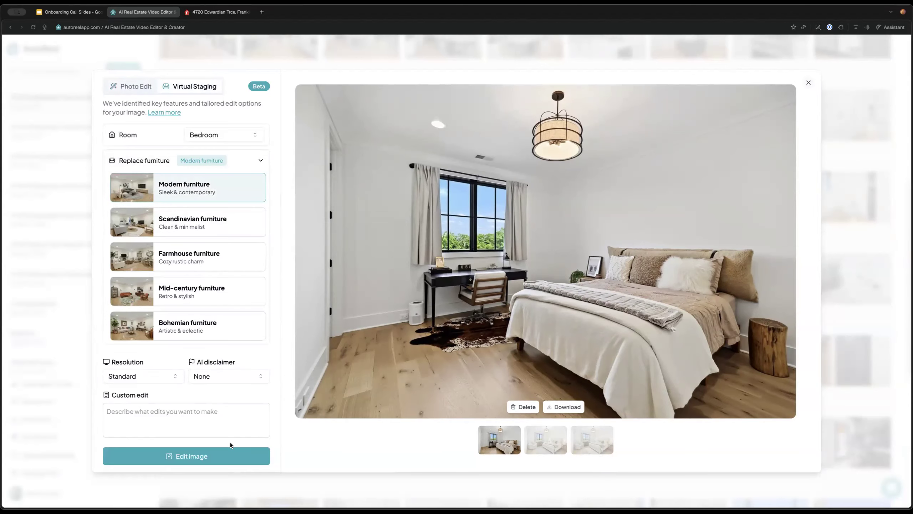
left_click(239, 459)
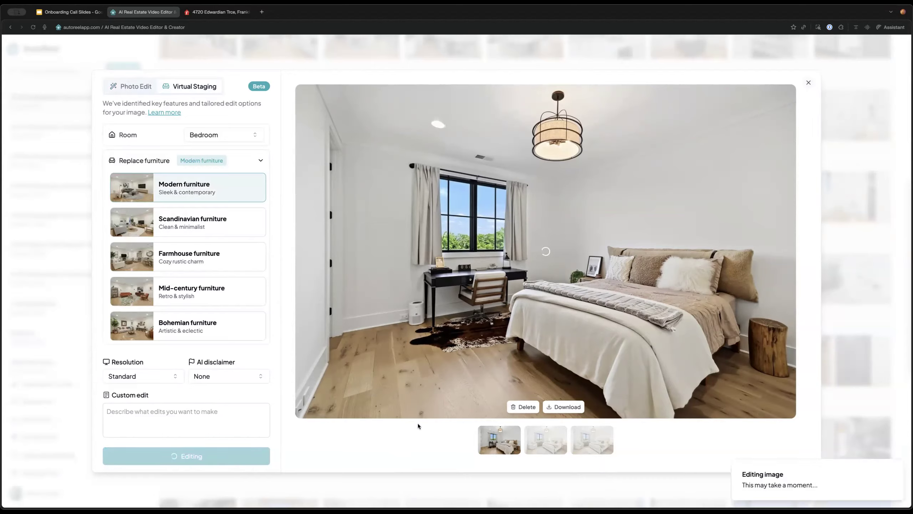
Download the staged bedroom and compare it with the original and farmhouse versions
left_click(561, 407)
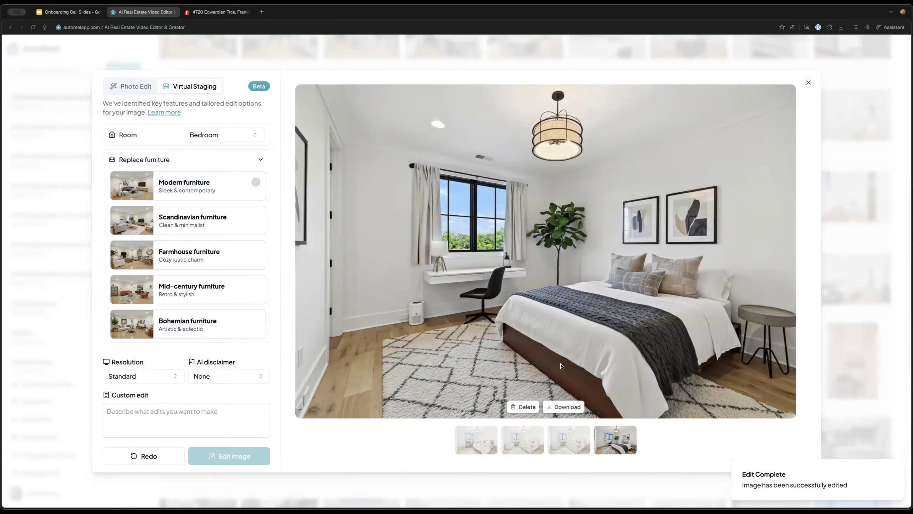
left_click(492, 451)
left_click(628, 449)
left_click(471, 445)
left_click(517, 447)
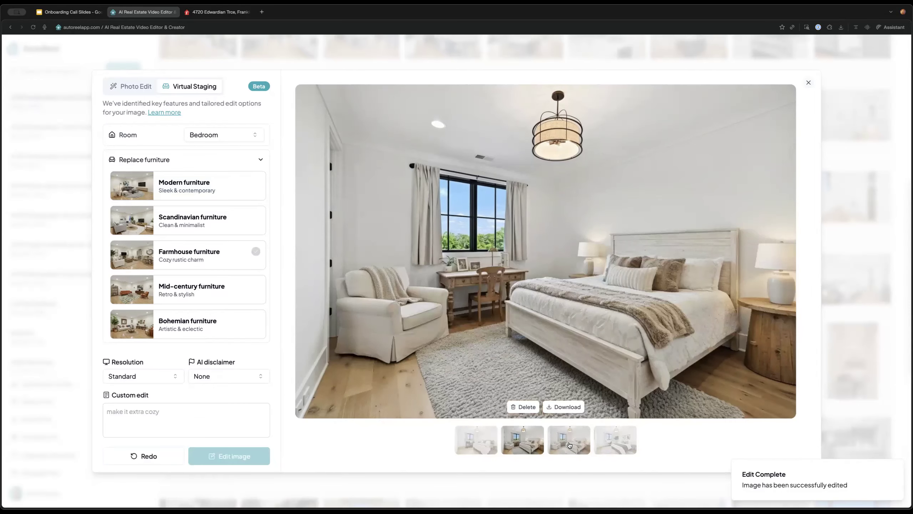
left_click(605, 444)
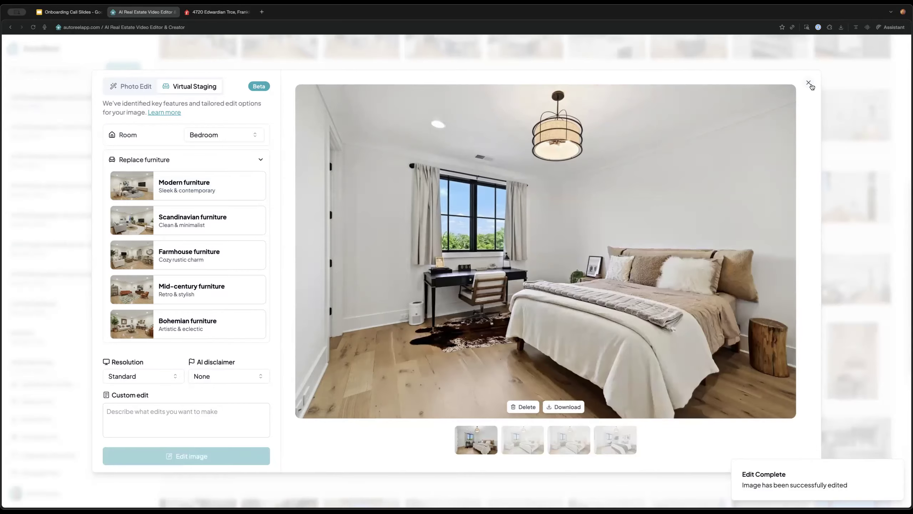
Close the Virtual Staging window and return to the project's Videos tab
left_click(810, 83)
scroll(187, 84, "up", 10)
left_click(177, 73)
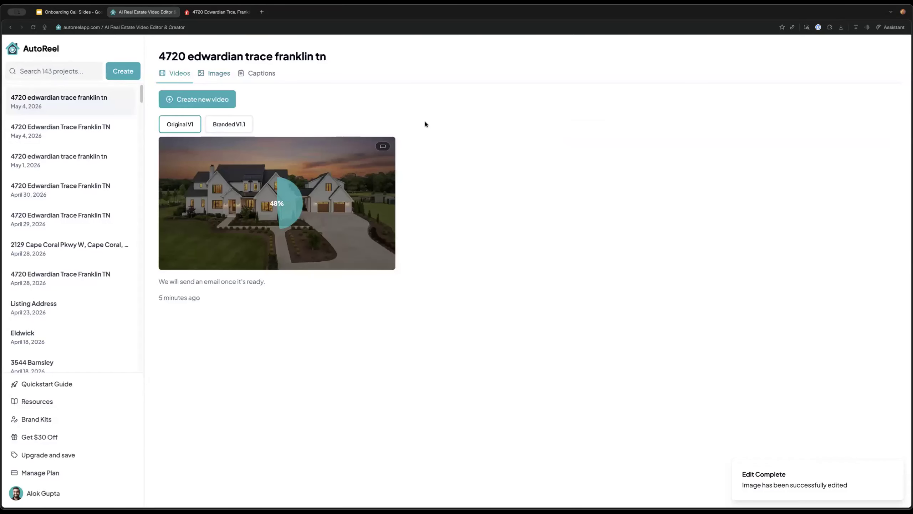
Check the May 4 project, return to the newest listing, and start a new video
left_click(50, 128)
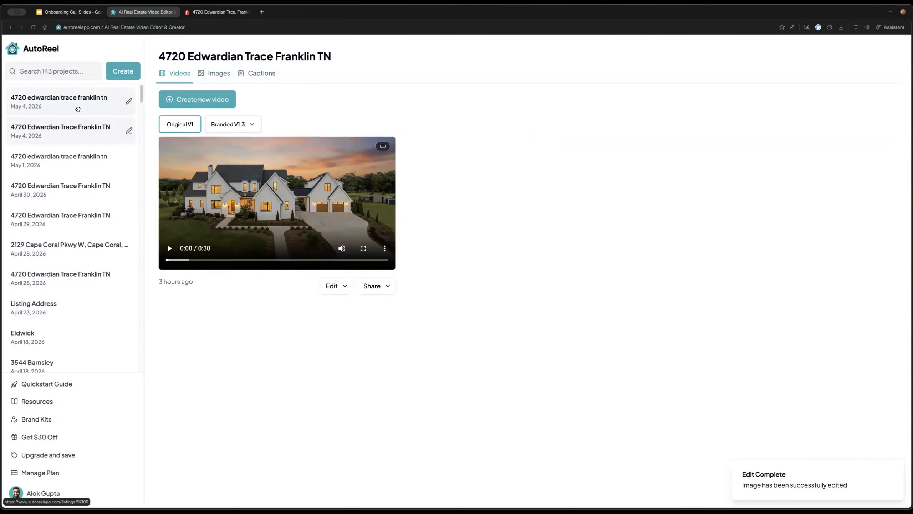
left_click(78, 108)
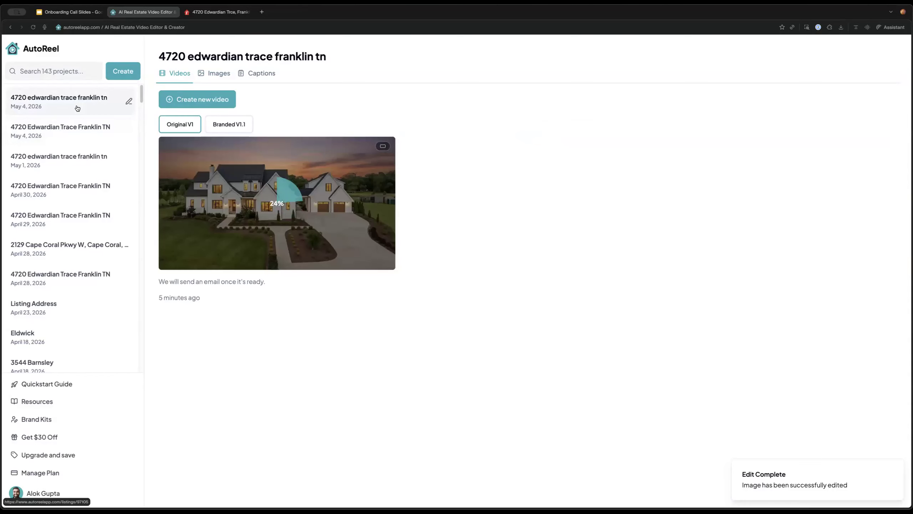
left_click(195, 97)
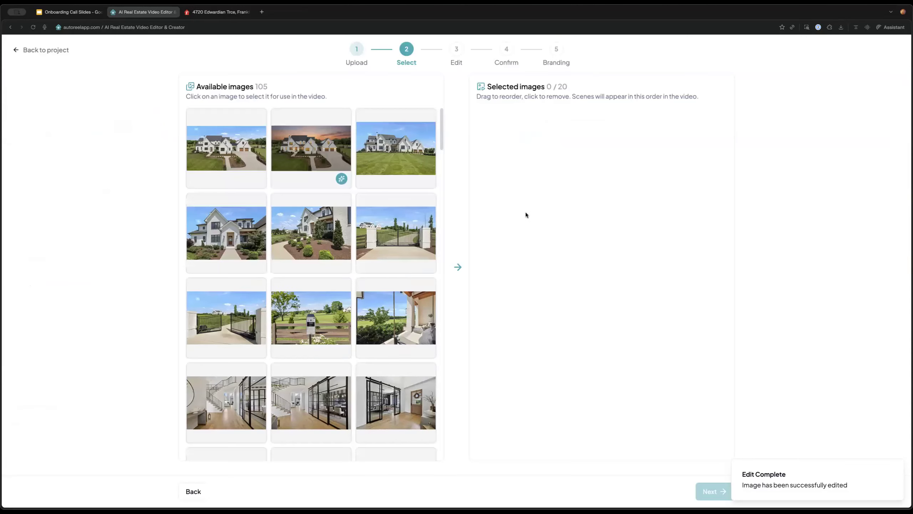
Select exterior, gate, staircase, two dining, two living and a kitchen photo, then continue
mouse_move(200, 142)
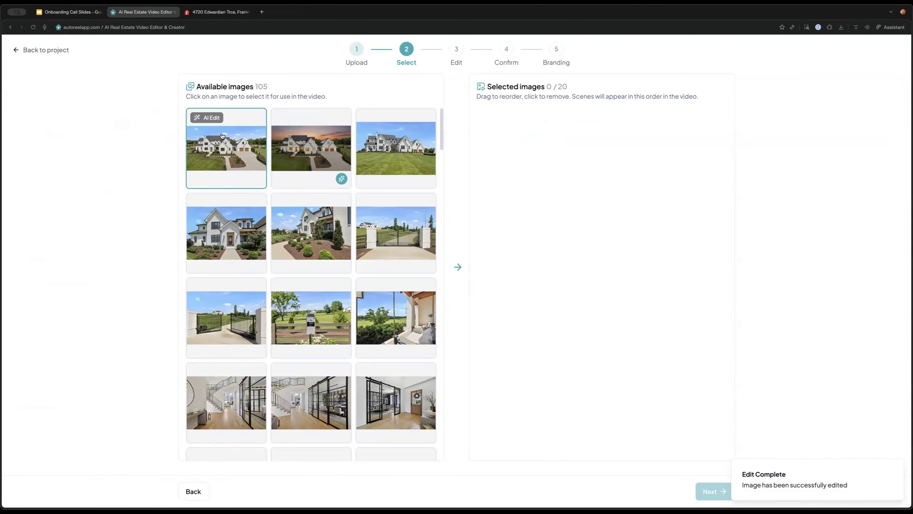
left_click(222, 144)
left_click(238, 252)
left_click(238, 259)
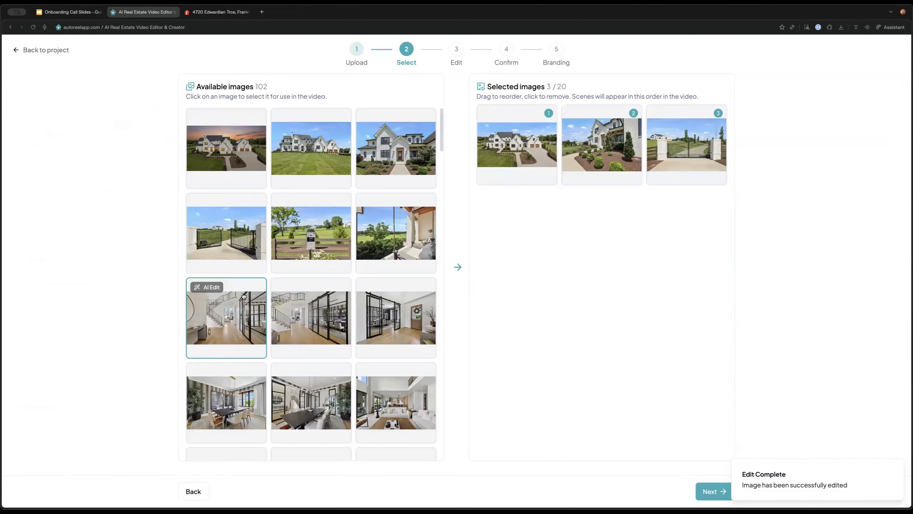
left_click(239, 324)
left_click(411, 349)
scroll(399, 346, "down", 2)
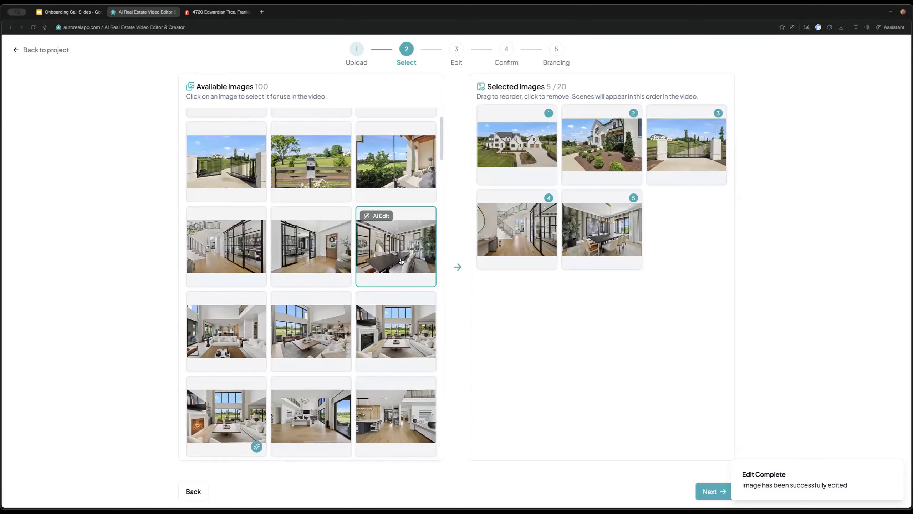
left_click(395, 252)
left_click(284, 345)
left_click(278, 356)
scroll(312, 288, "down", 3)
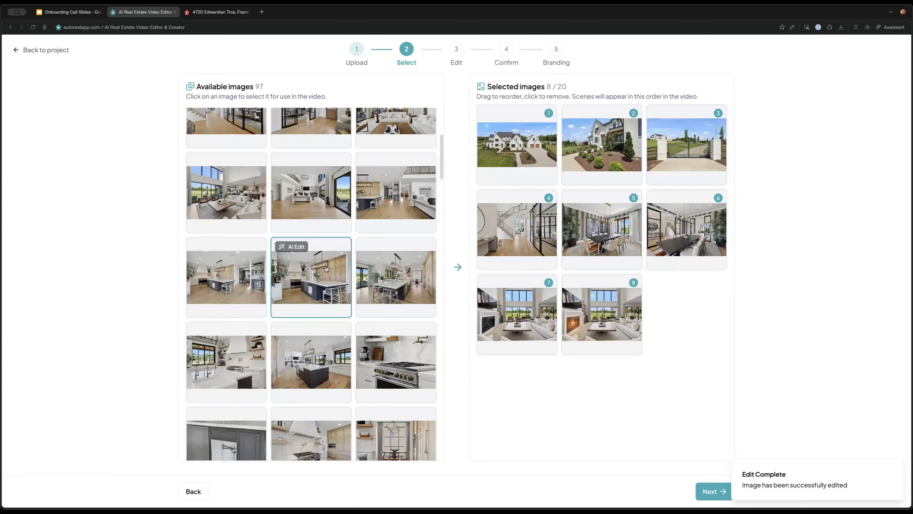
left_click(395, 276)
left_click(395, 277)
left_click(730, 488)
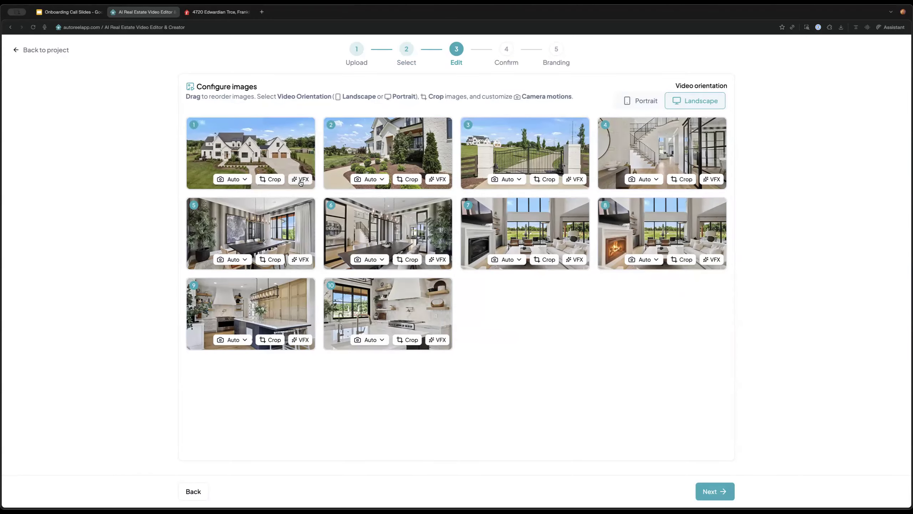
Apply Day to Twilight to clip 1, Lifestyle to clip 5, Pencil Sketch to clip 2
left_click(301, 179)
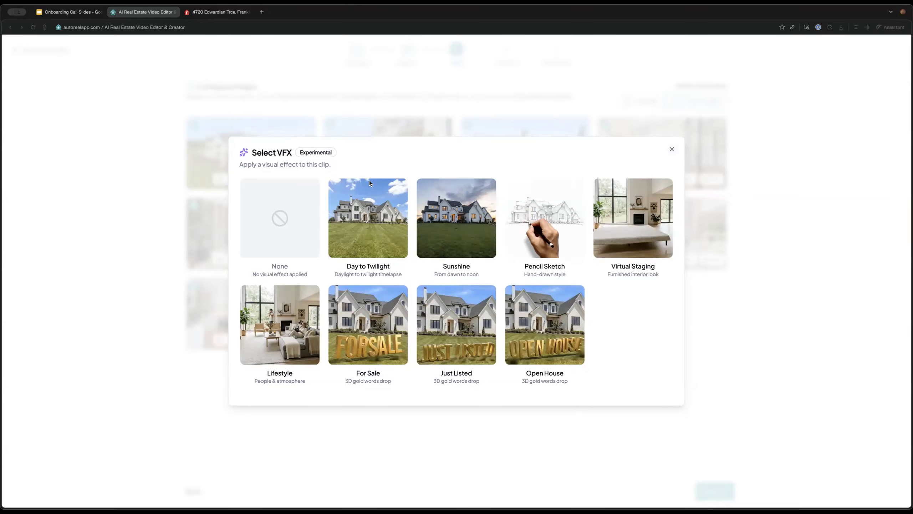
left_click(367, 191)
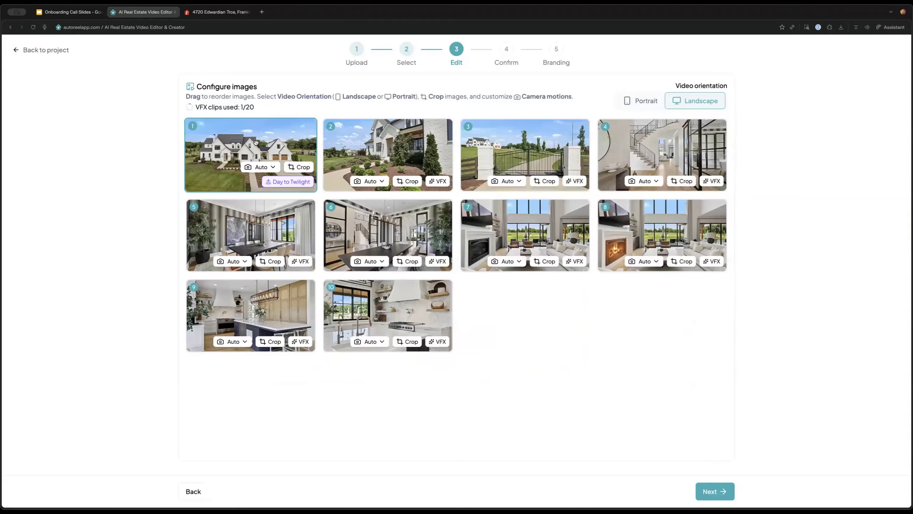
left_click(301, 261)
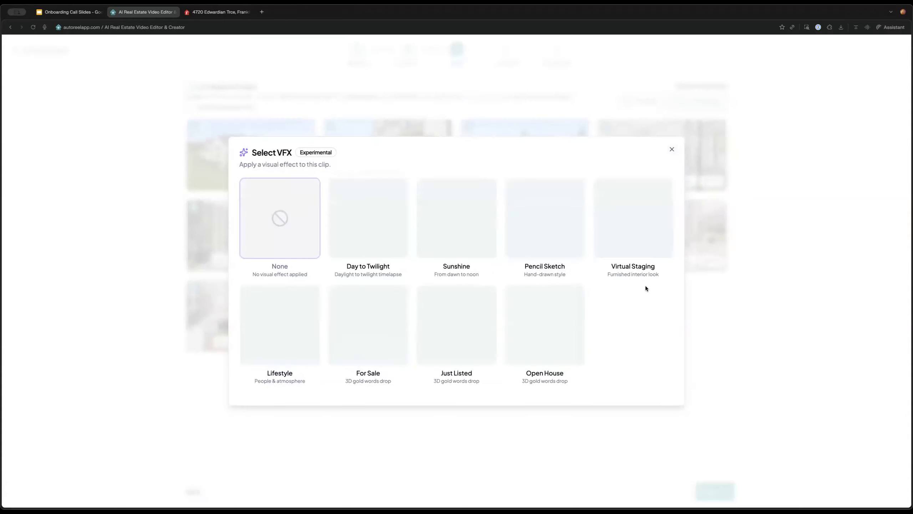
left_click(265, 340)
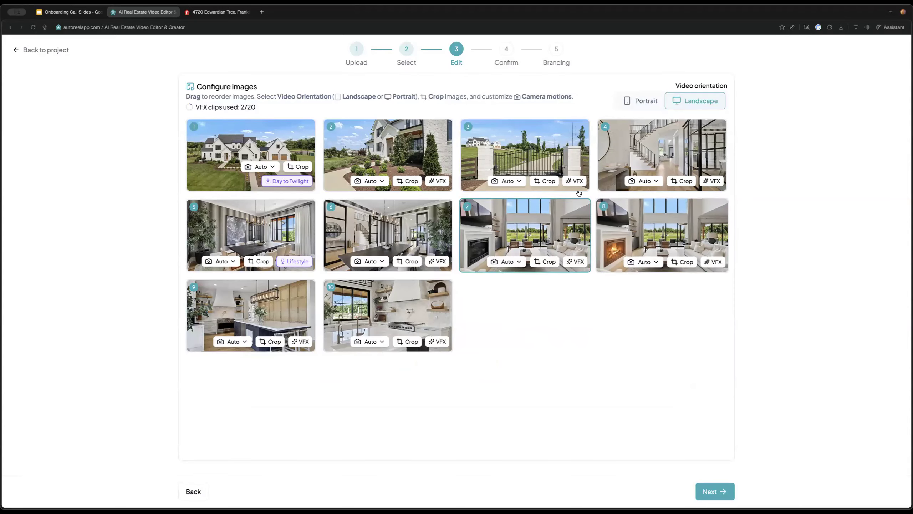
left_click(713, 181)
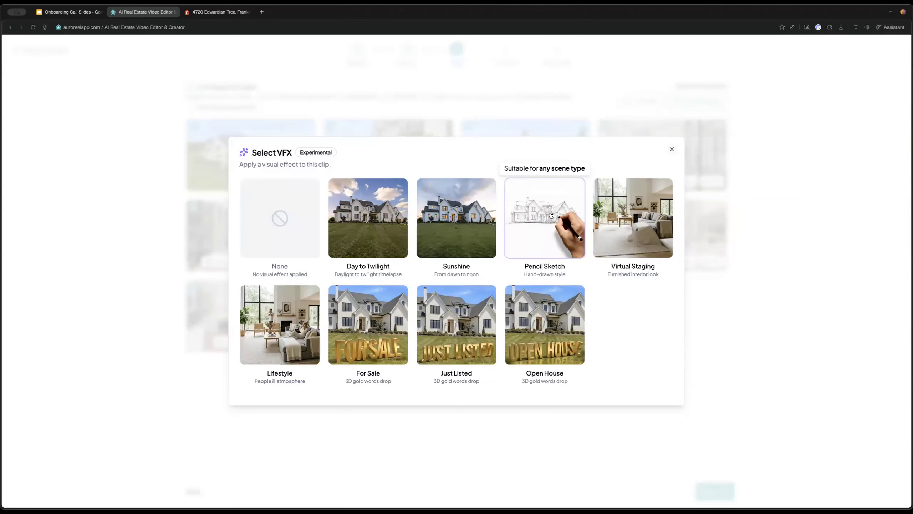
left_click(622, 263)
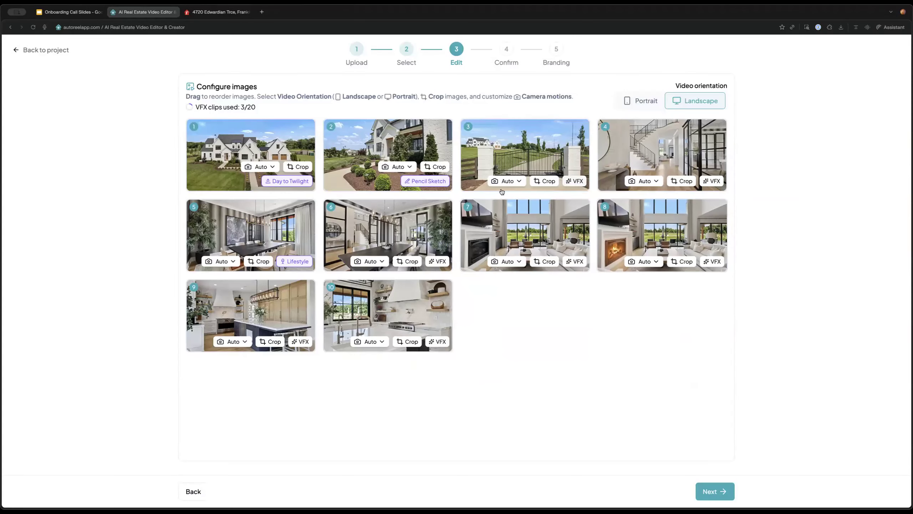
Advance to Confirm, leave the unsaved video, and open the May 4 listing project
left_click(720, 490)
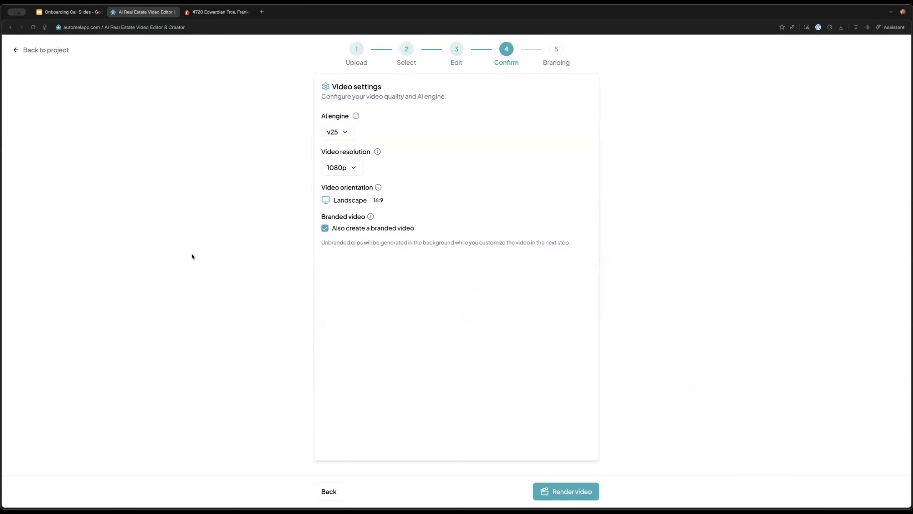
left_click(16, 57)
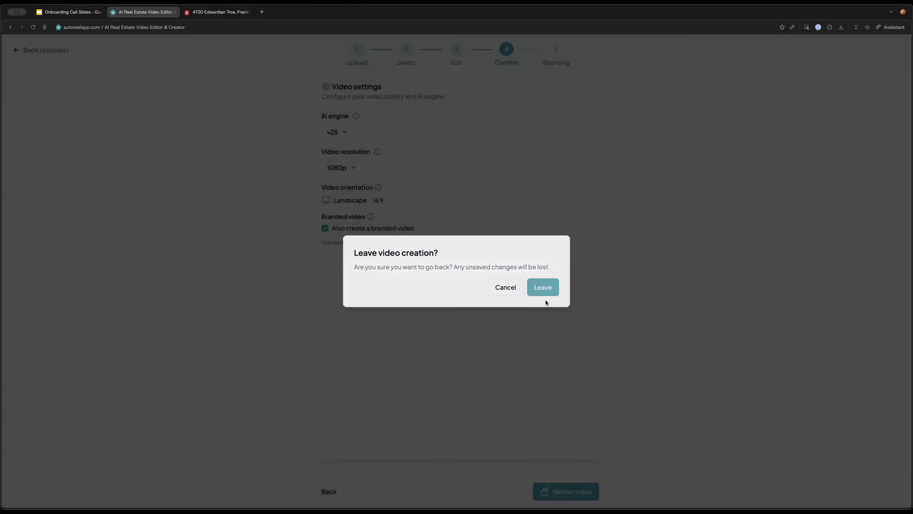
left_click(544, 294)
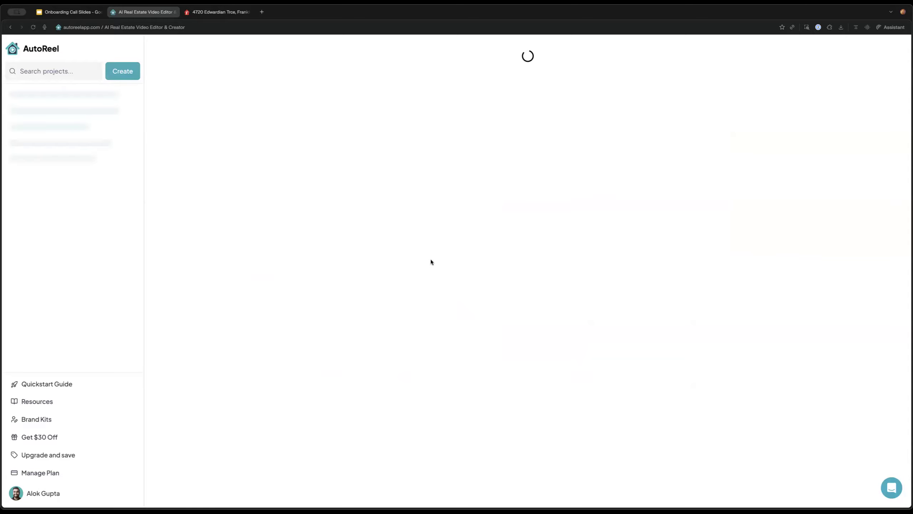
left_click(65, 131)
Switch to the Branded V1.2 video and rewind it to the start
left_click(220, 129)
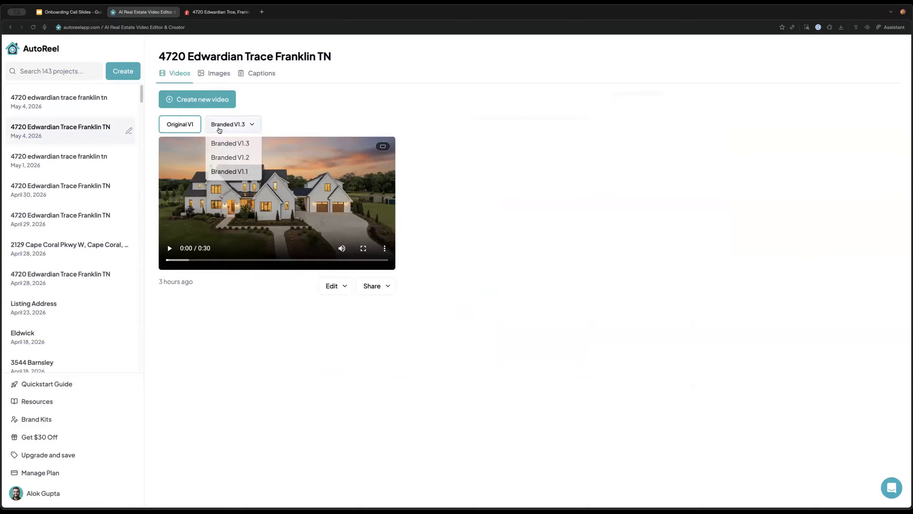
left_click(229, 144)
left_click(233, 125)
left_click(229, 159)
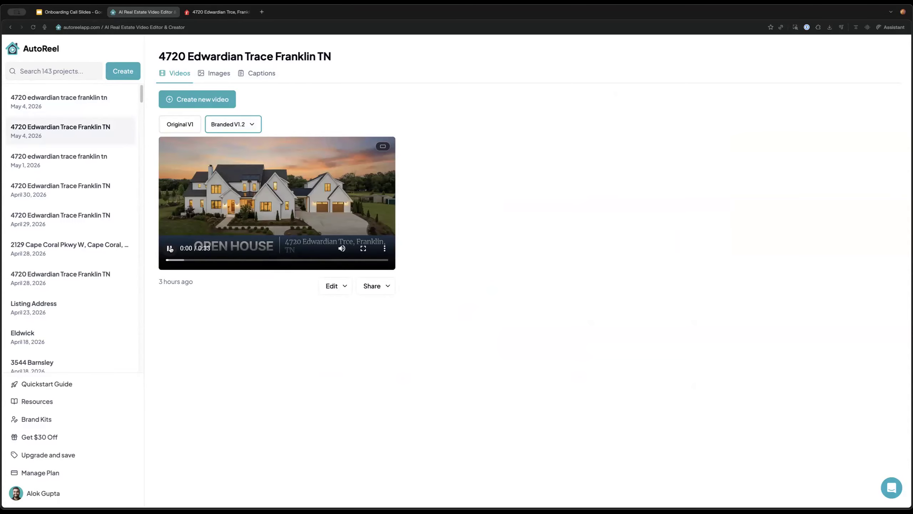
left_click_drag(194, 268, 159, 264)
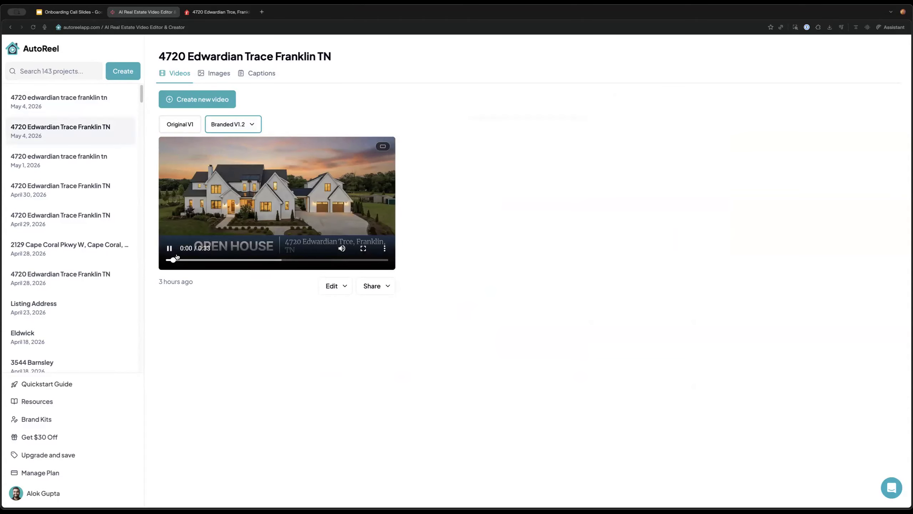
Open the May 1 project and watch its pencil-sketch branded video full screen
left_click(110, 166)
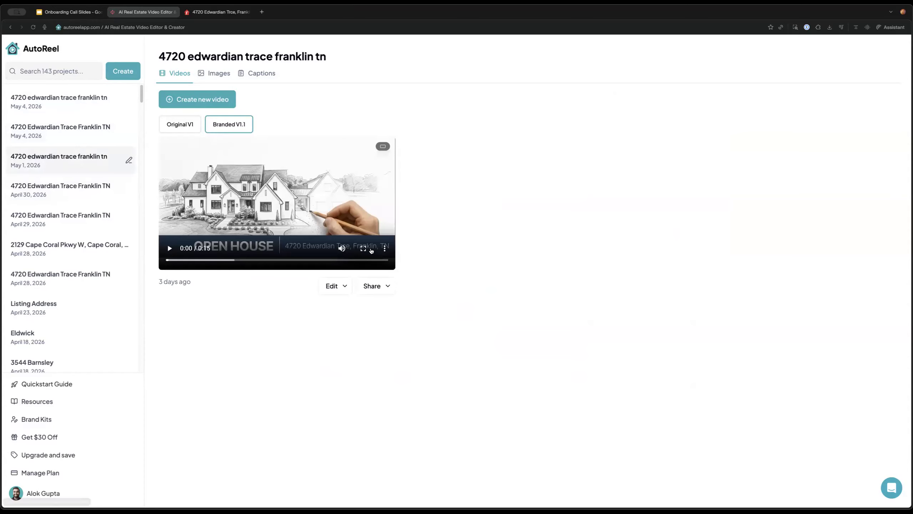
left_click(364, 248)
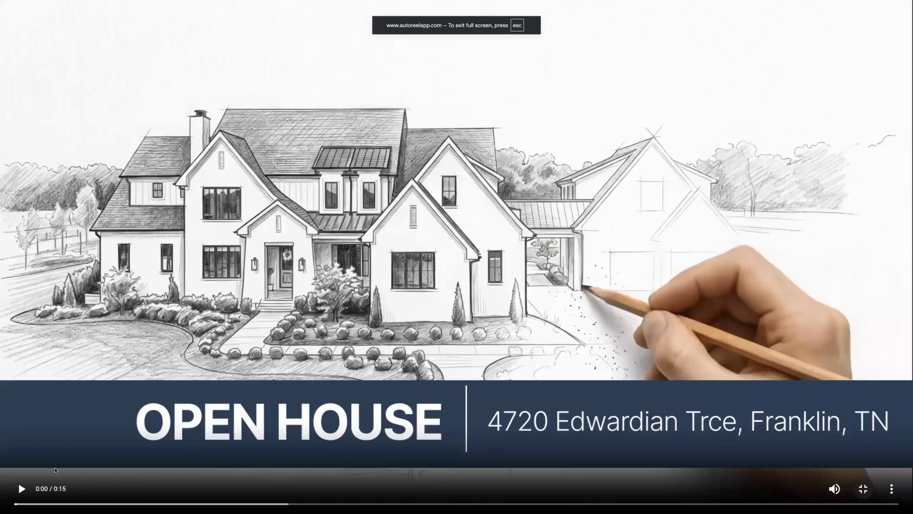
left_click(21, 488)
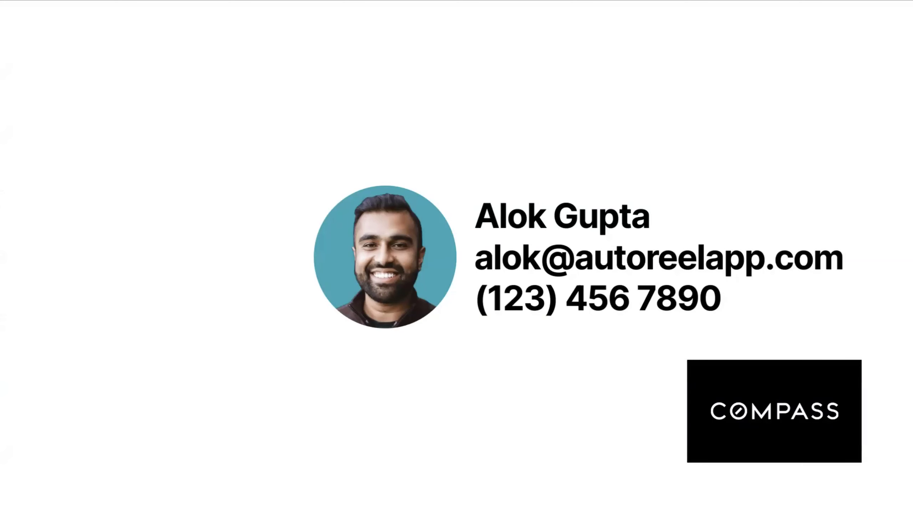
mouse_move(225, 155)
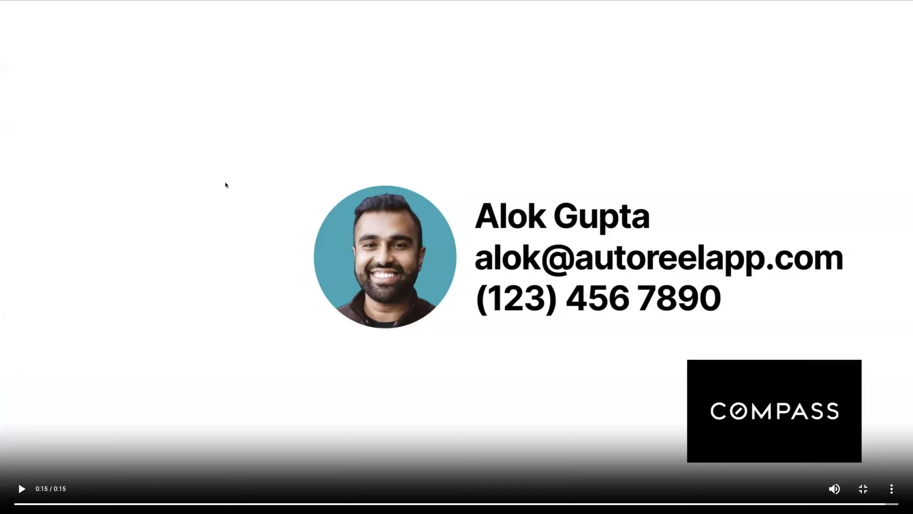
key("Escape")
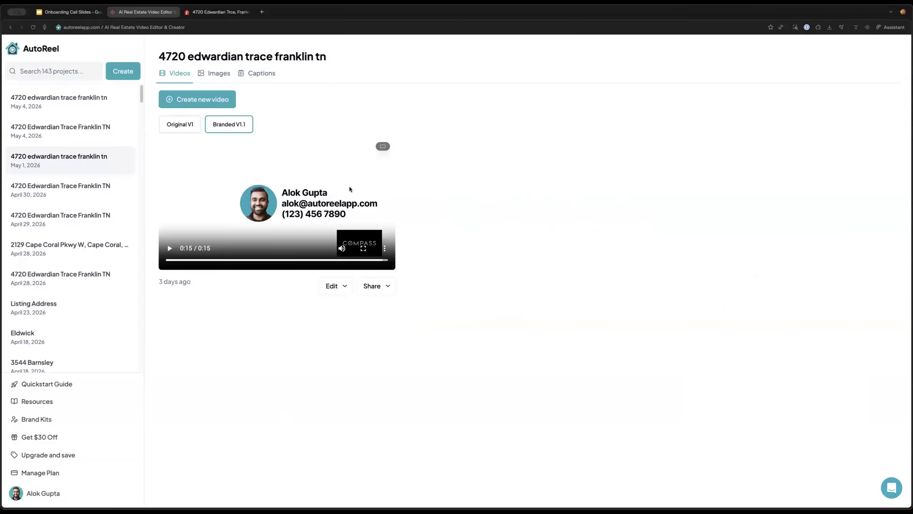
Compare Original V1 with Branded V1.1, then open Branded V1.1's Edit choices
left_click(175, 124)
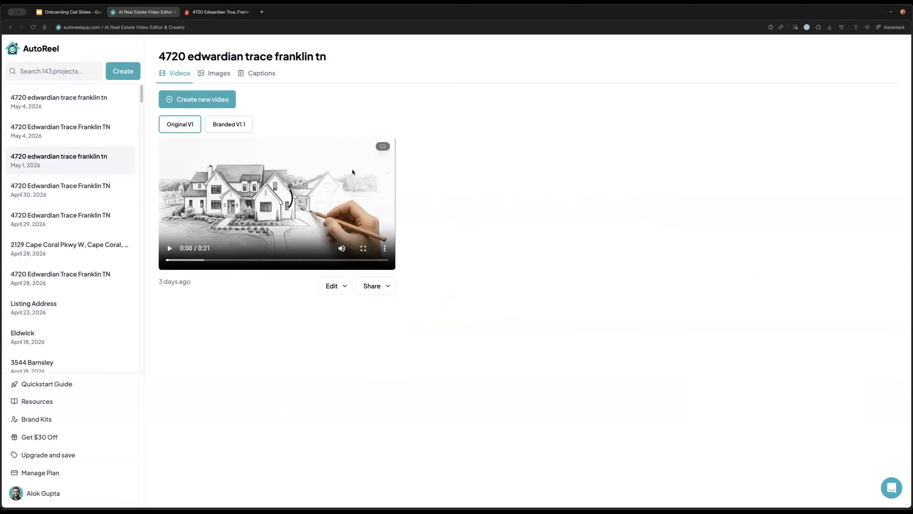
left_click(237, 127)
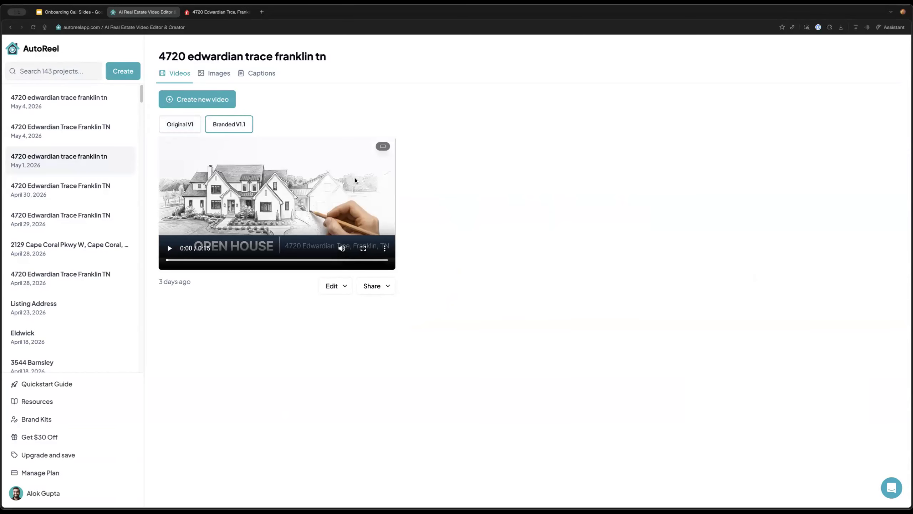
left_click(344, 291)
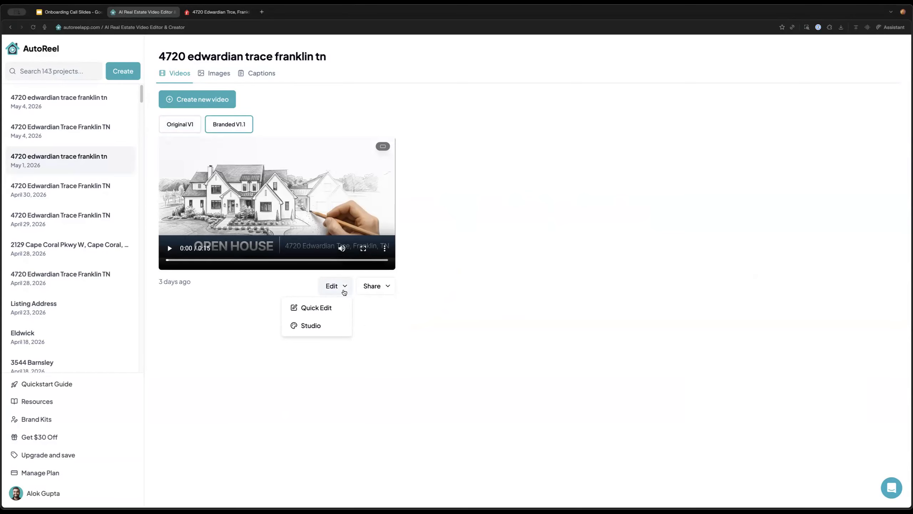
In Quick Edit, regenerate clip 1's pencil sketch, swap clip 2 to the second house photo, and apply Virtual Staging to the dining clip
left_click(322, 307)
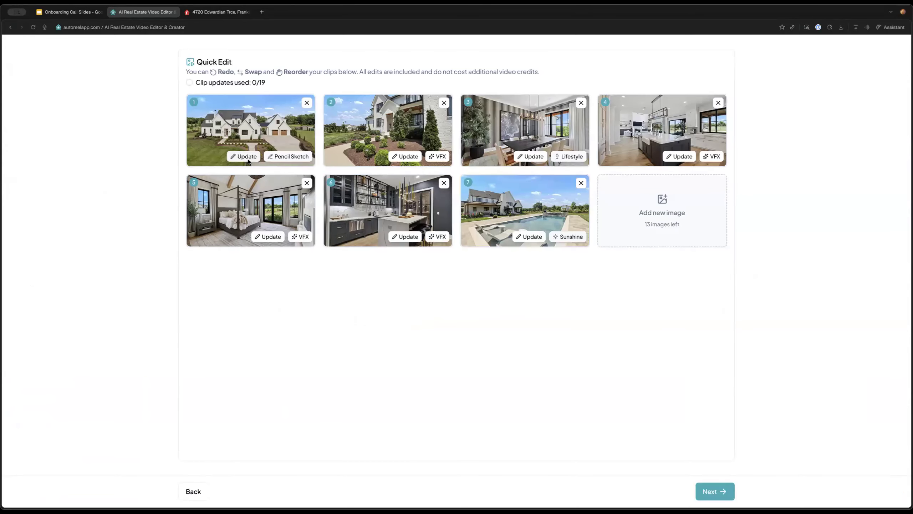
left_click(248, 160)
left_click(241, 170)
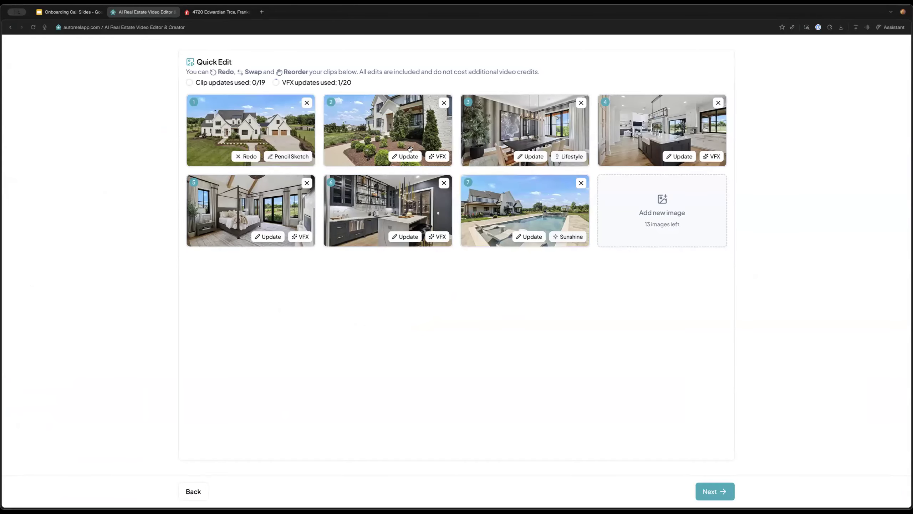
left_click(407, 157)
left_click(389, 182)
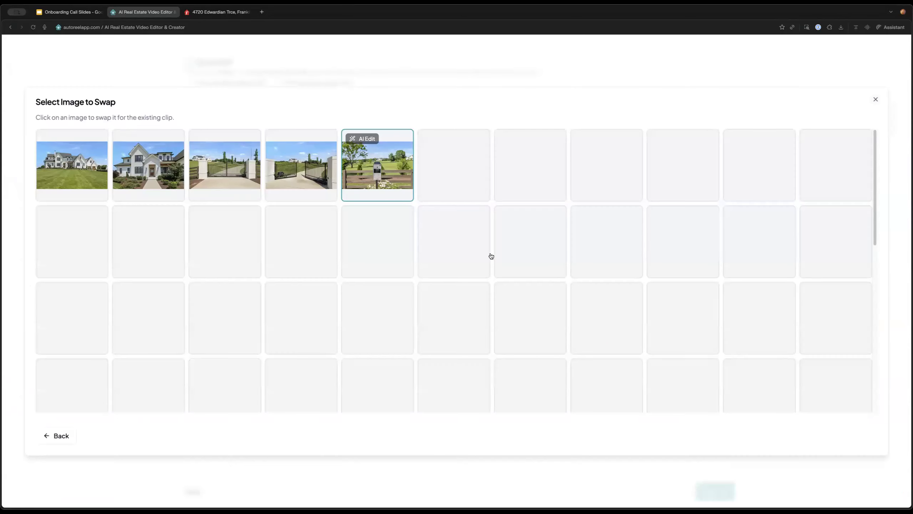
left_click(144, 178)
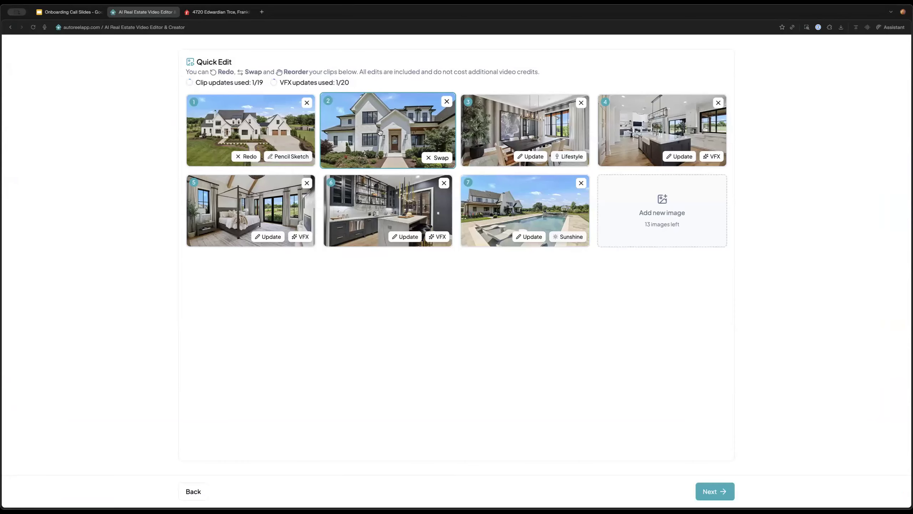
left_click(569, 157)
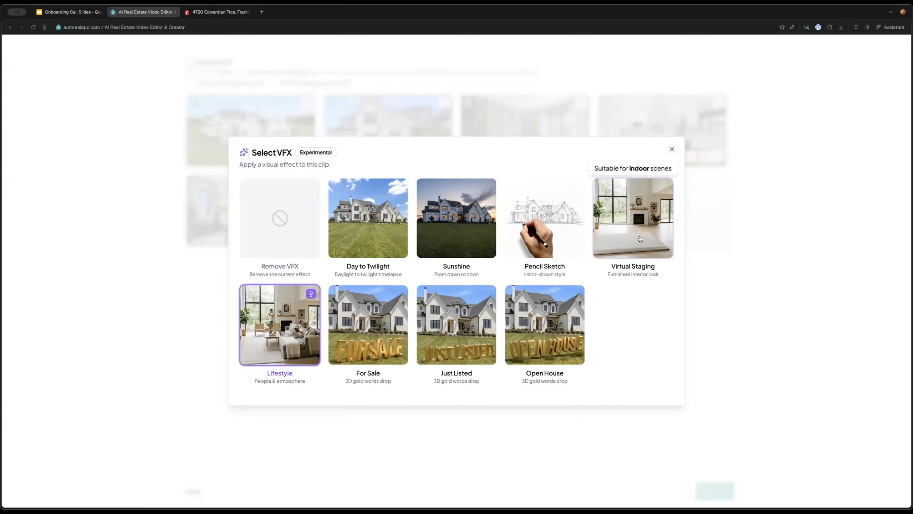
left_click(640, 239)
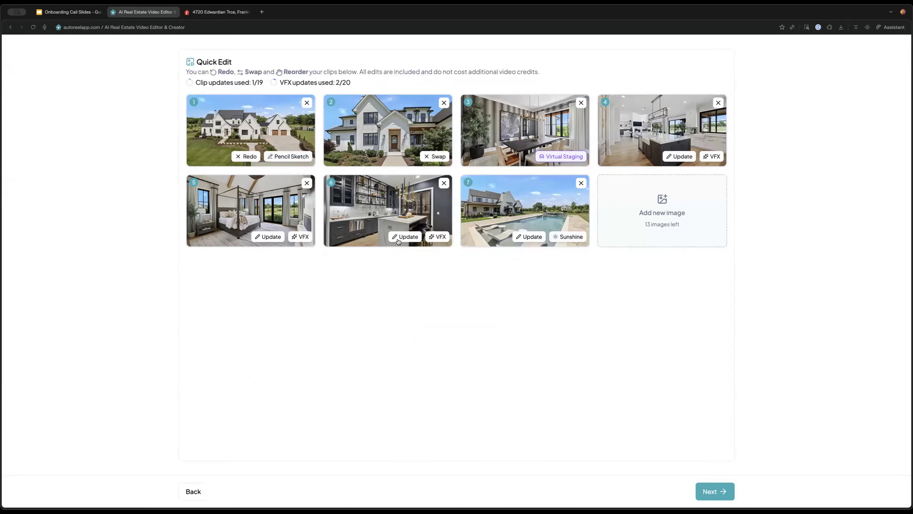
Exclude the kitchen, bedroom and dining clips so only three clips remain, then continue to templates
left_click(444, 182)
left_click(307, 183)
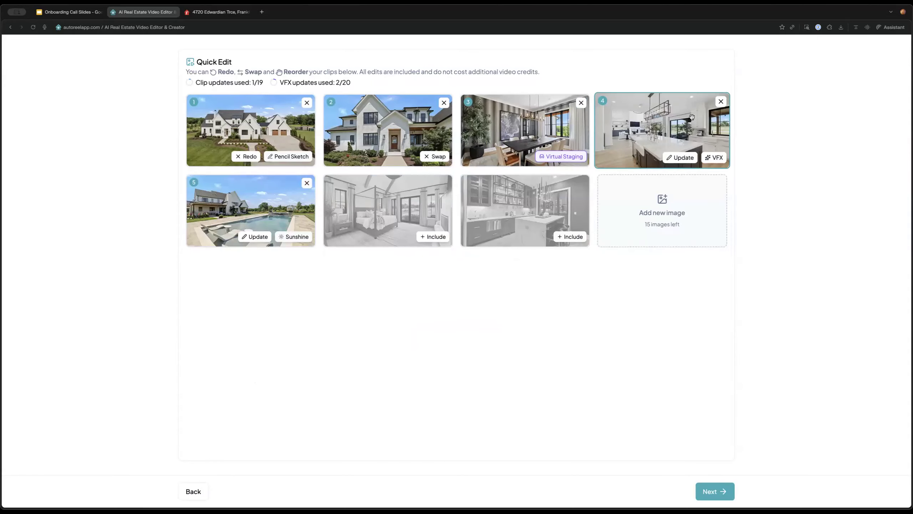
left_click(718, 103)
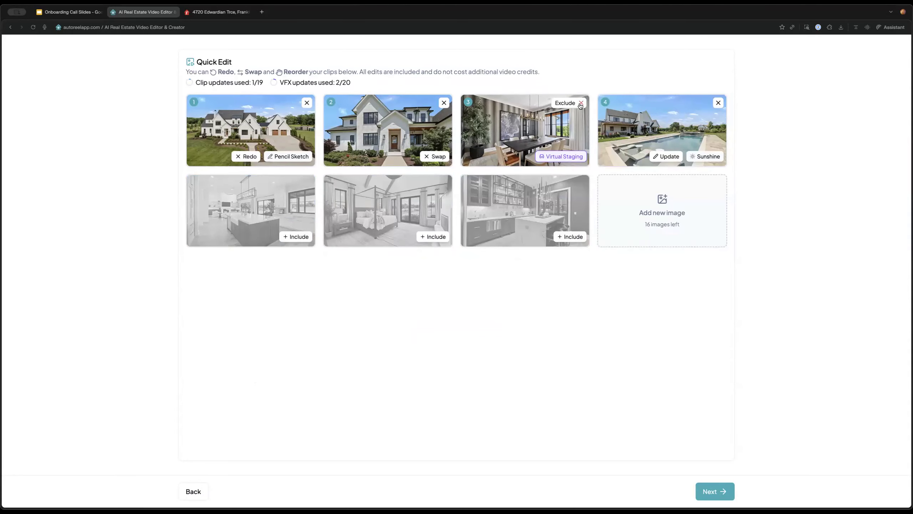
left_click(581, 102)
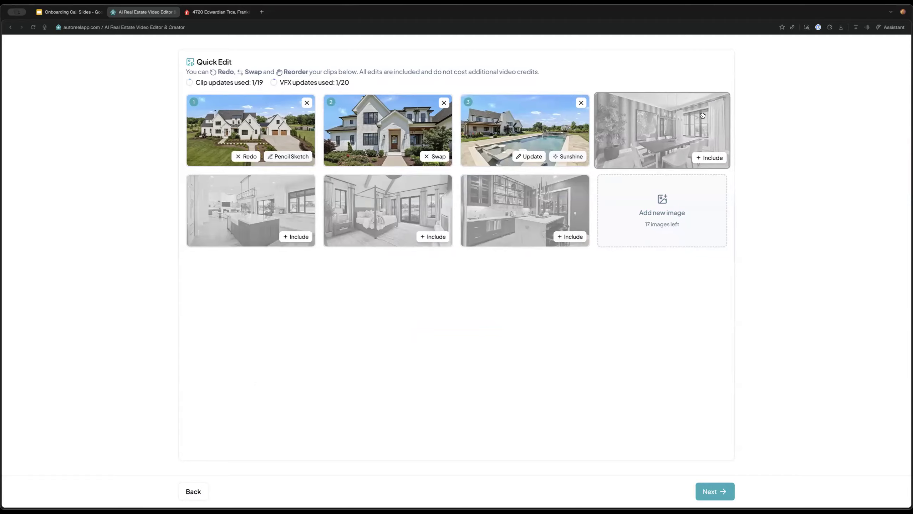
left_click(714, 160)
left_click(294, 237)
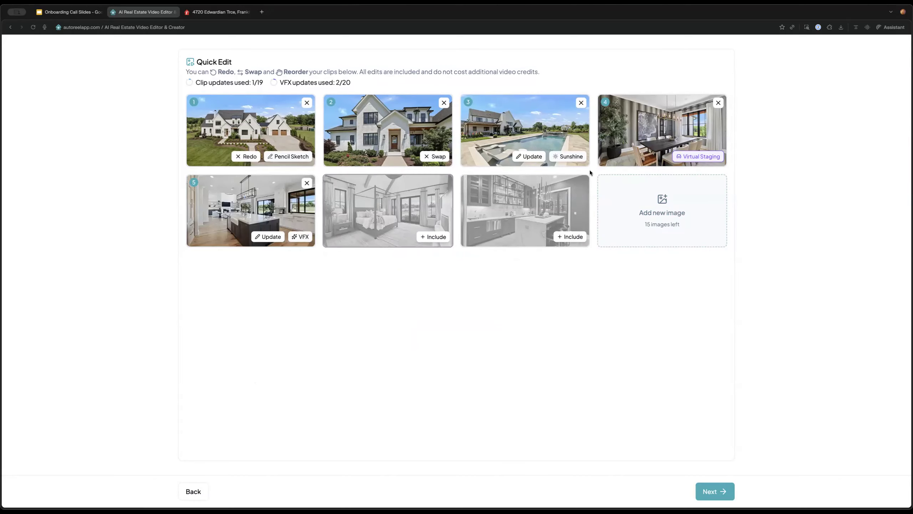
left_click(720, 102)
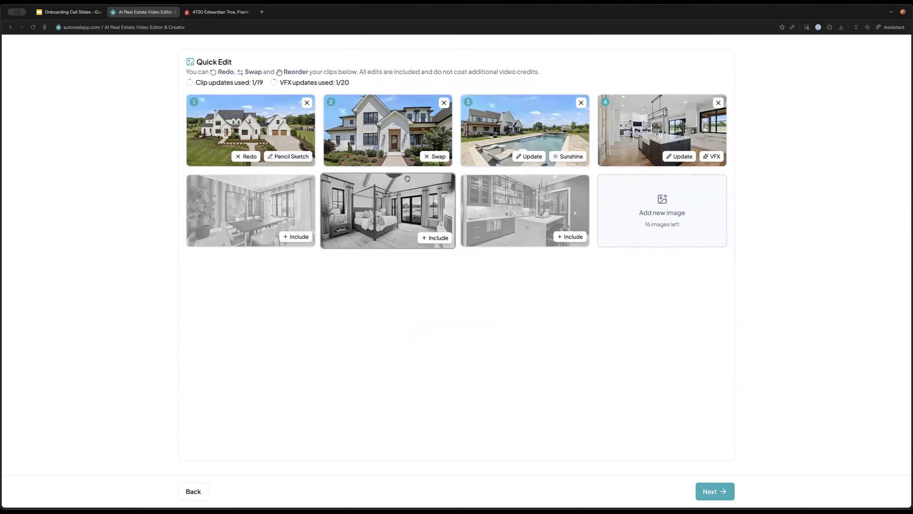
left_click(722, 101)
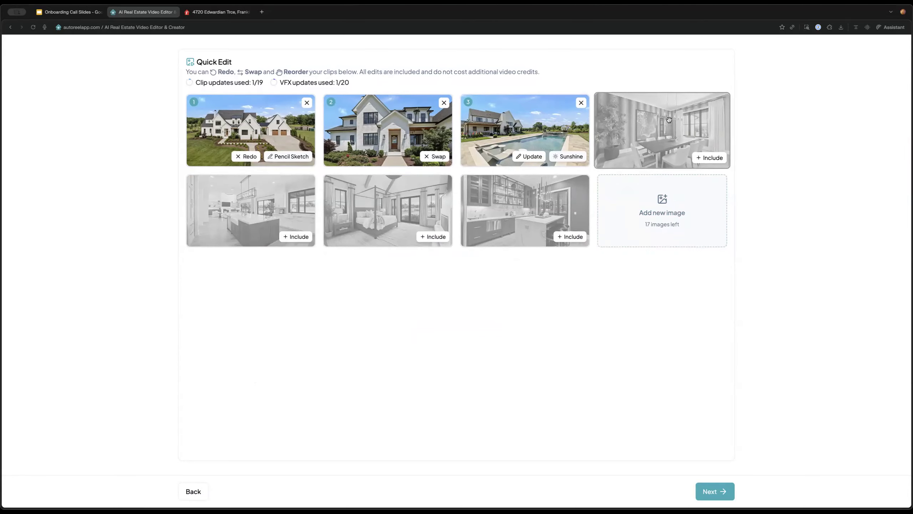
left_click(721, 496)
Replace the intro heading 'OPEN HOUSE' with 'Coming Soon'
left_click(326, 169)
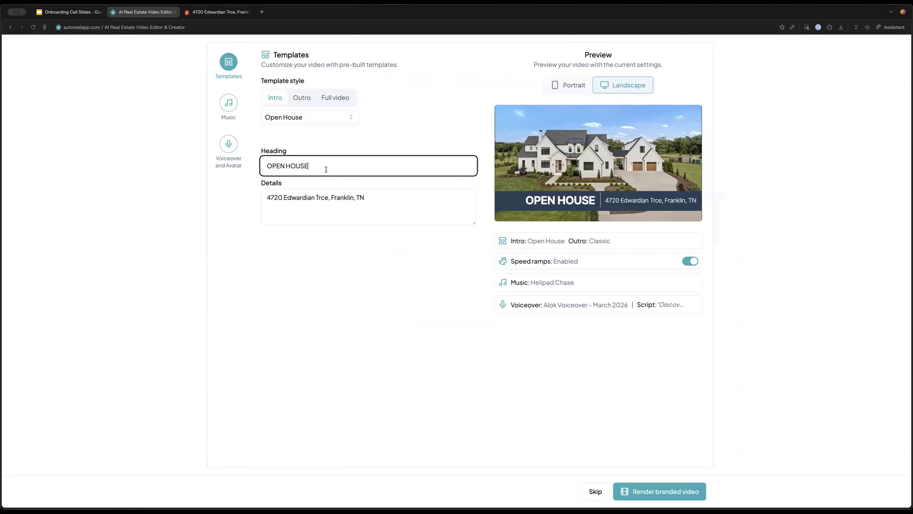
key("ctrl+a")
type("Comnig S")
key("BackSpace")
key("BackSpace")
key("BackSpace")
key("BackSpace")
type("ing")
key("BackSpace")
key("BackSpace")
key("BackSpace")
key("BackSpace")
type("ing Sooner")
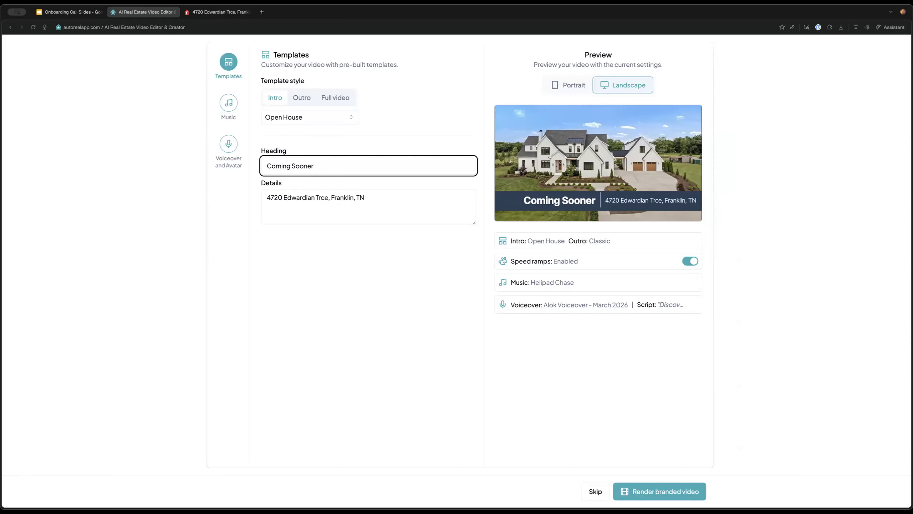
key("BackSpace")
key("BackSpace")
left_click(356, 147)
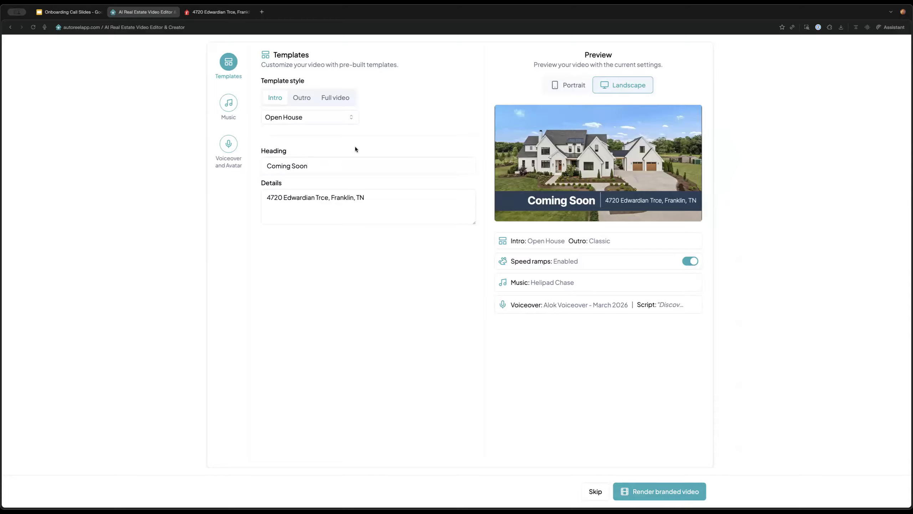
Change the intro details text to 'Franklin TN' and go to the Music tab
left_click(329, 206)
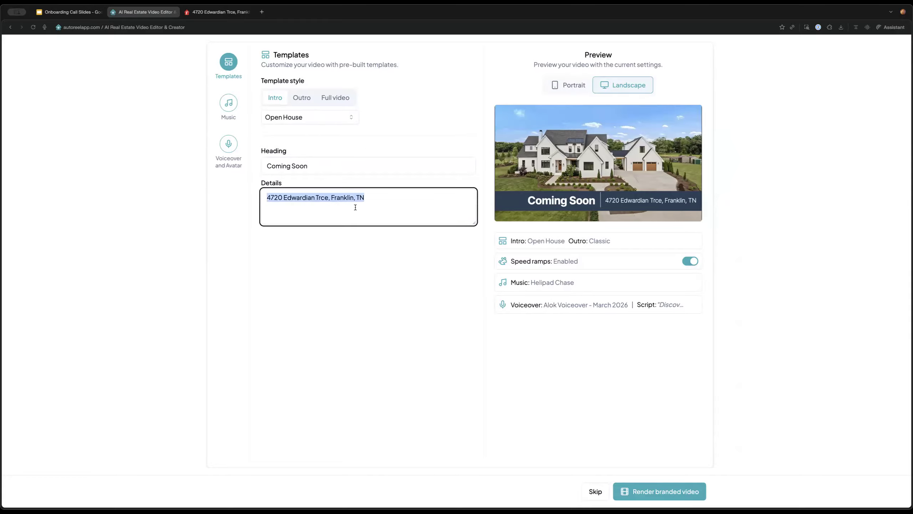
type("Franklin Tn")
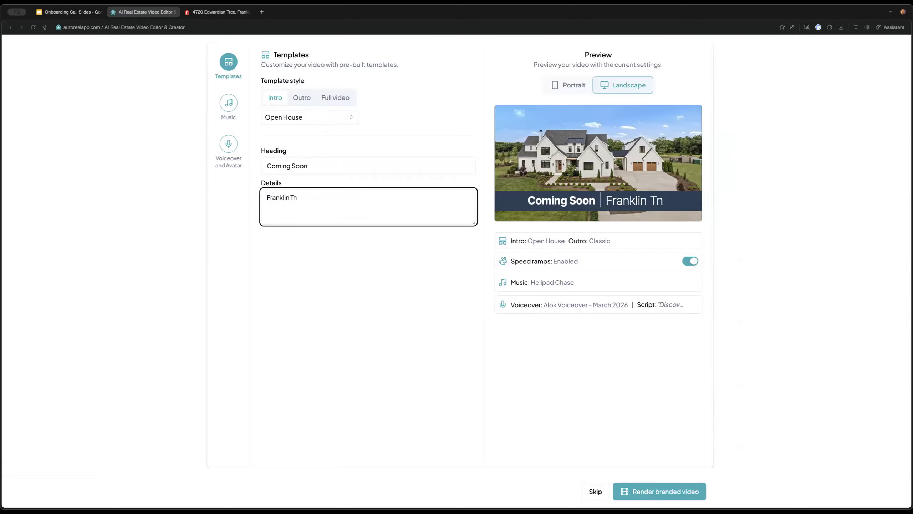
key("BackSpace")
type("NAlok -")
key("BackSpace")
key("BackSpace")
key("BackSpace")
key("BackSpace")
key("BackSpace")
key("BackSpace")
key("BackSpace")
left_click(498, 309)
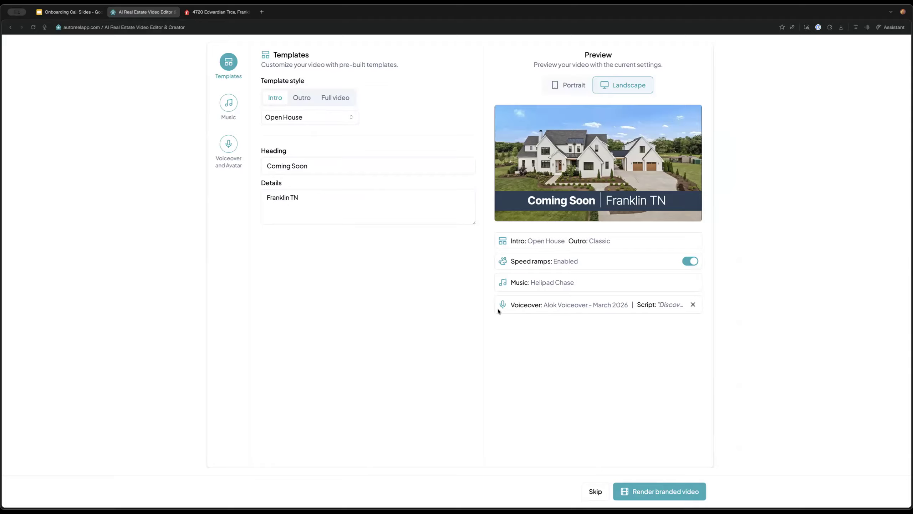
left_click(235, 109)
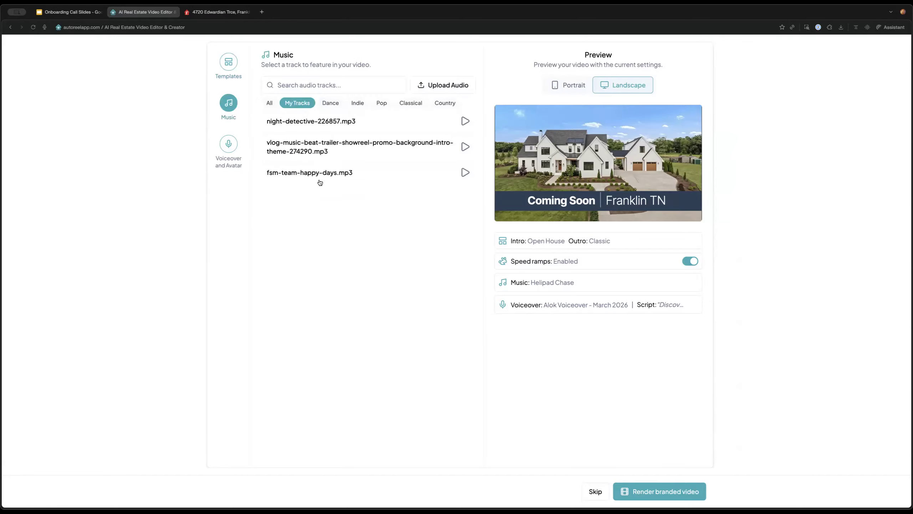
Pick Candlelit Backroads as the music, set the voiceover to None, and render the branded video
scroll(353, 344, "down", 5)
left_click(333, 260)
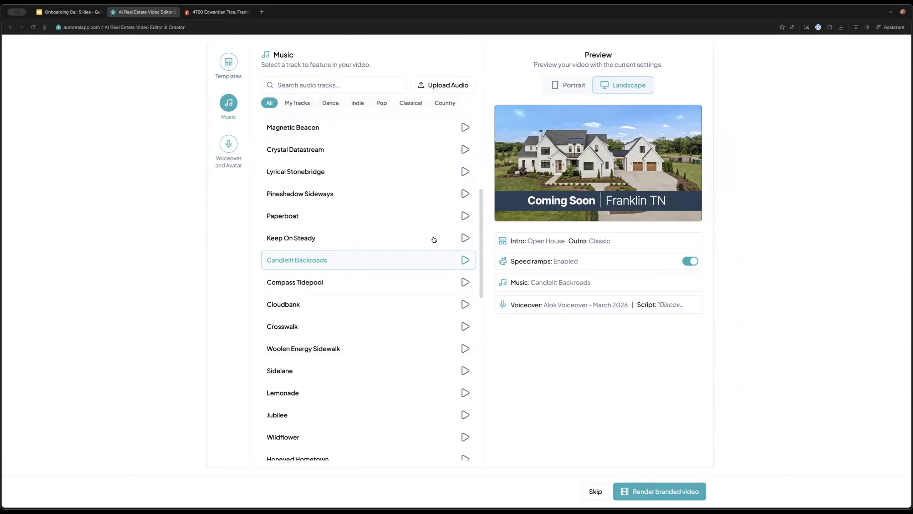
left_click(228, 144)
left_click(374, 95)
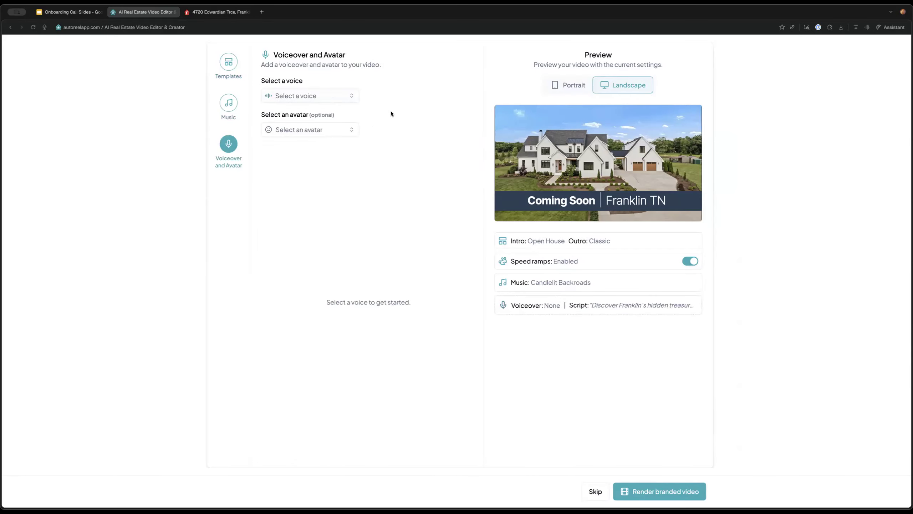
left_click(668, 485)
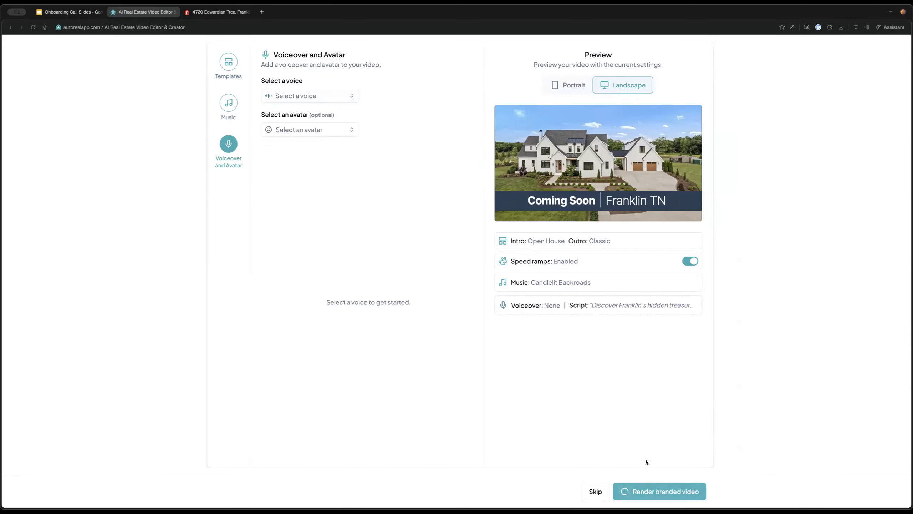